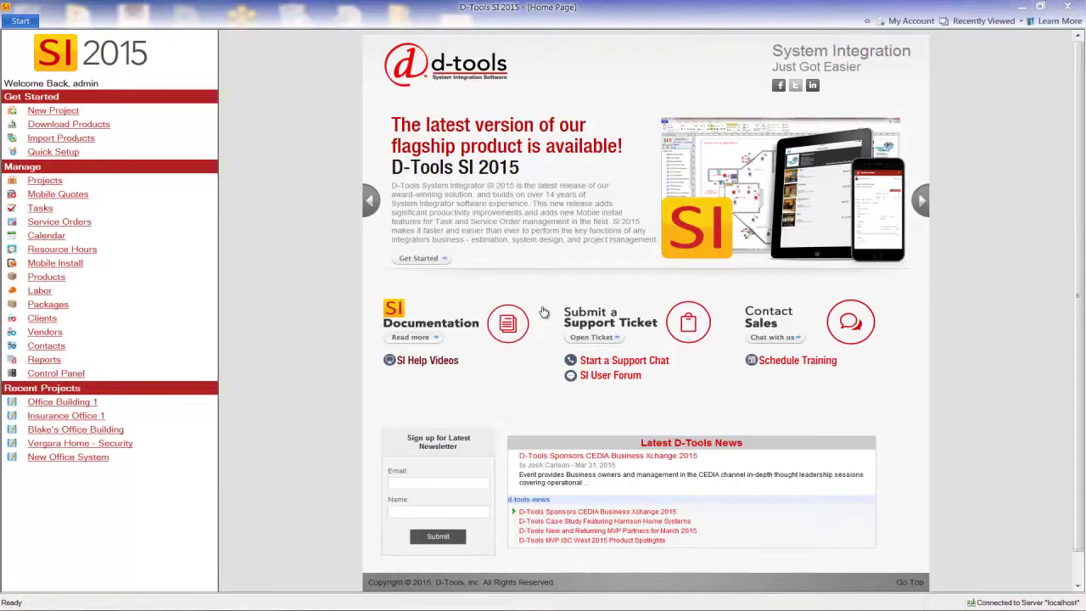
# Step: Open the Acme Insurance Office Building 1 project and list its client reports on the Reports tab
pyautogui.click(44, 181)
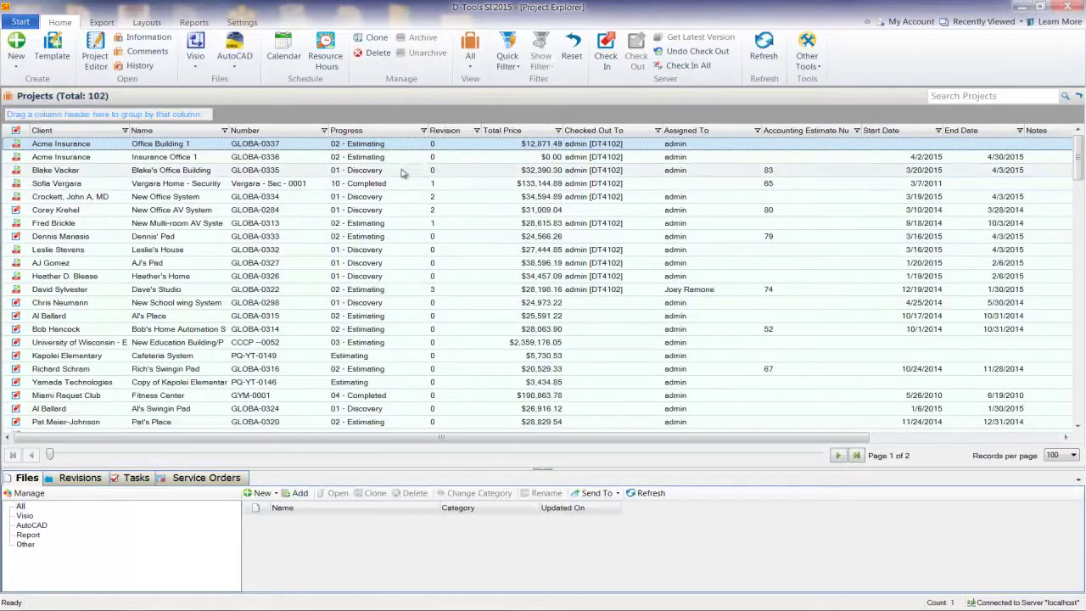
pyautogui.doubleClick(398, 146)
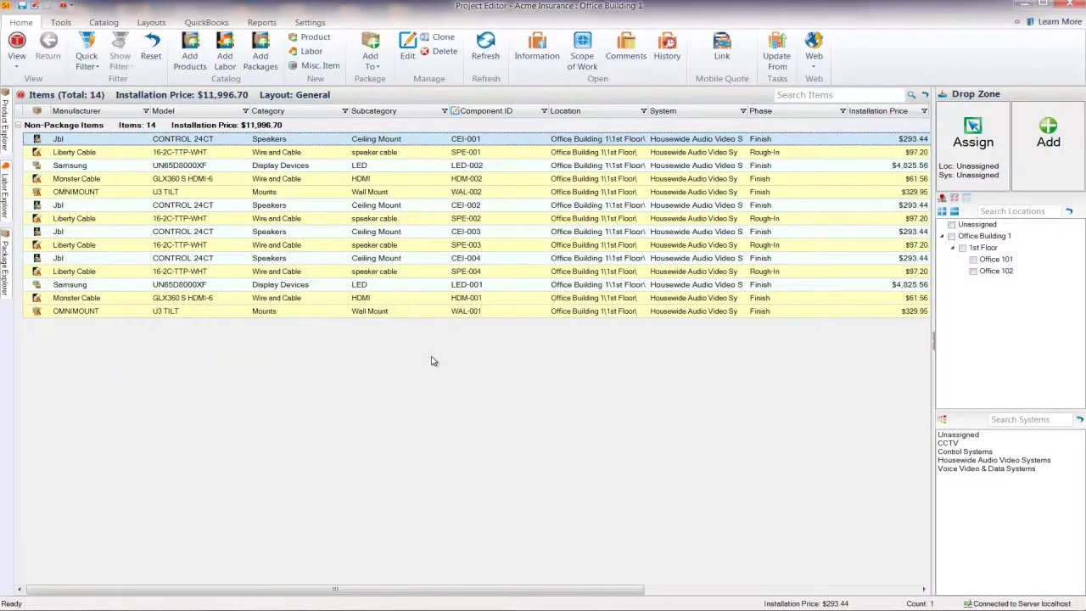
pyautogui.click(263, 23)
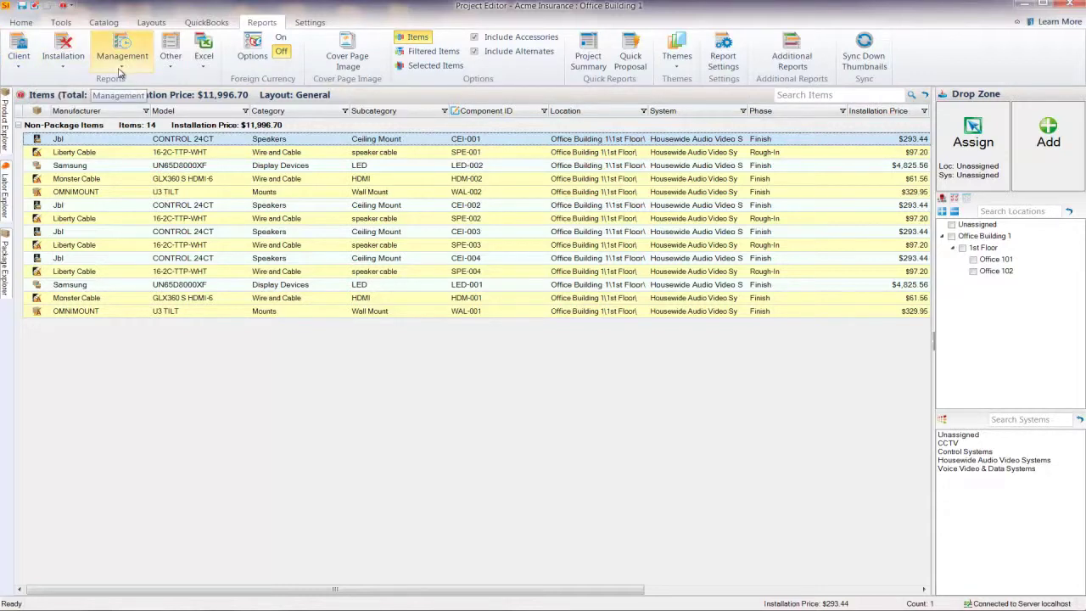
pyautogui.click(19, 51)
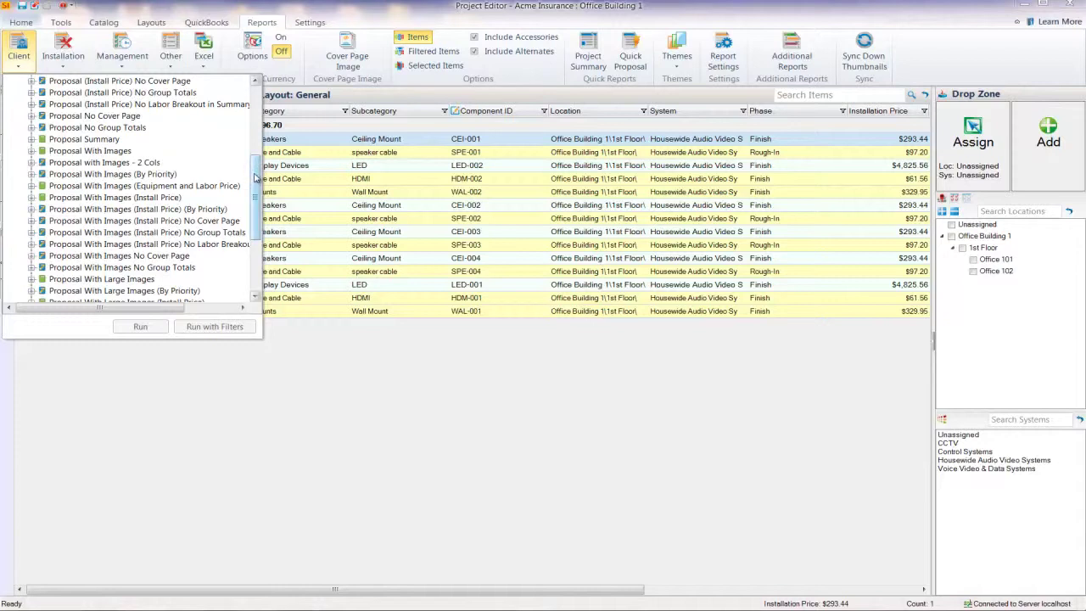
# Step: Choose the By Location variant of Proposal With Large Images and bring up its theme choices
pyautogui.moveTo(256, 180); pyautogui.dragTo(256, 233)
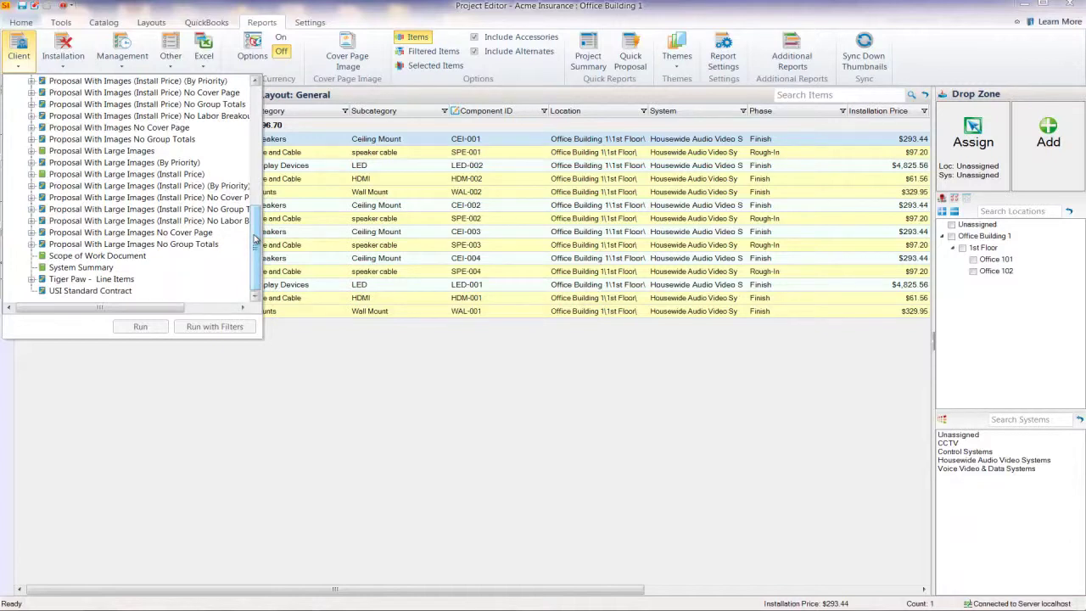
pyautogui.moveTo(256, 239); pyautogui.dragTo(256, 85)
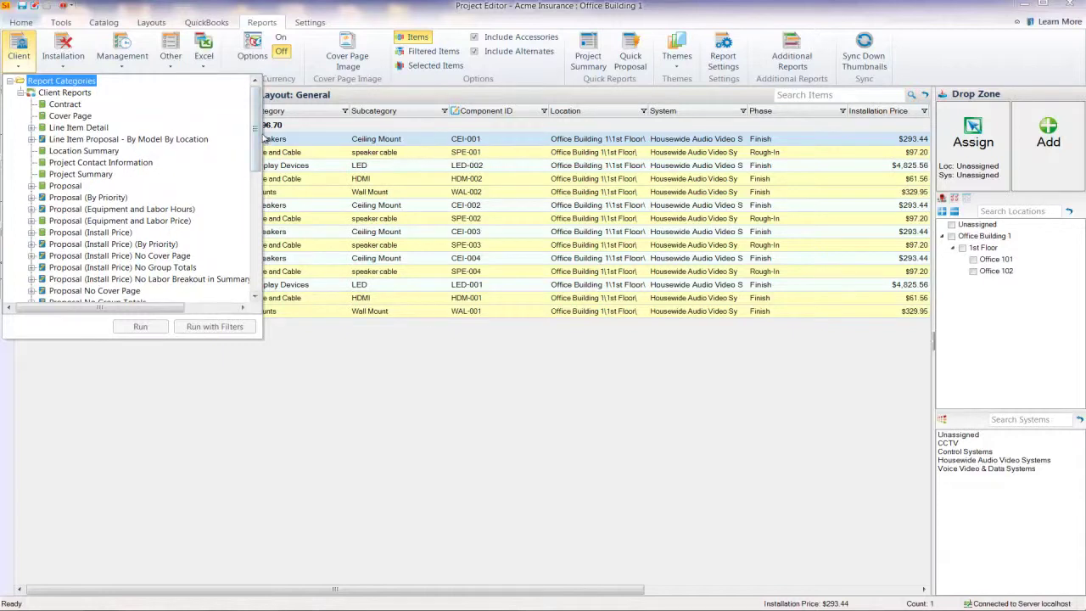
pyautogui.scroll(-10, 244, 229)
pyautogui.scroll(-3, 243, 229)
pyautogui.click(32, 151)
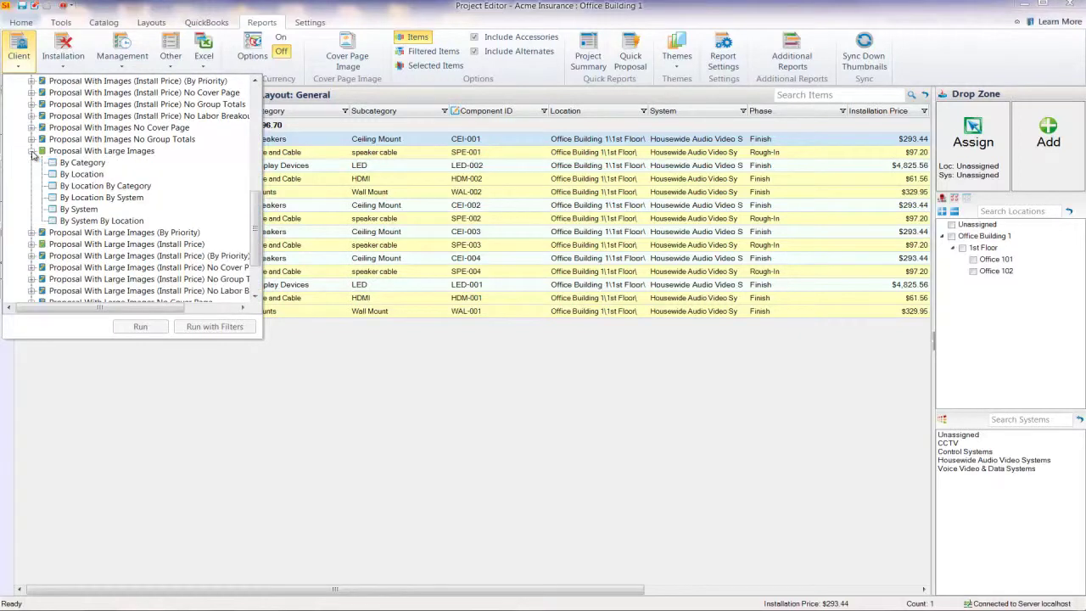
pyautogui.click(75, 174)
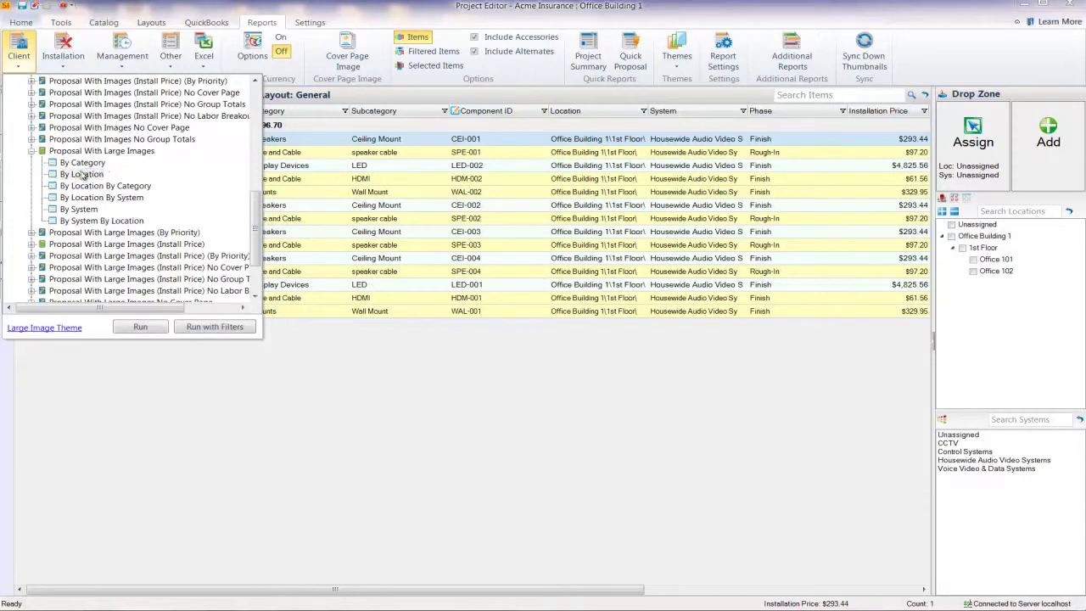
pyautogui.click(52, 329)
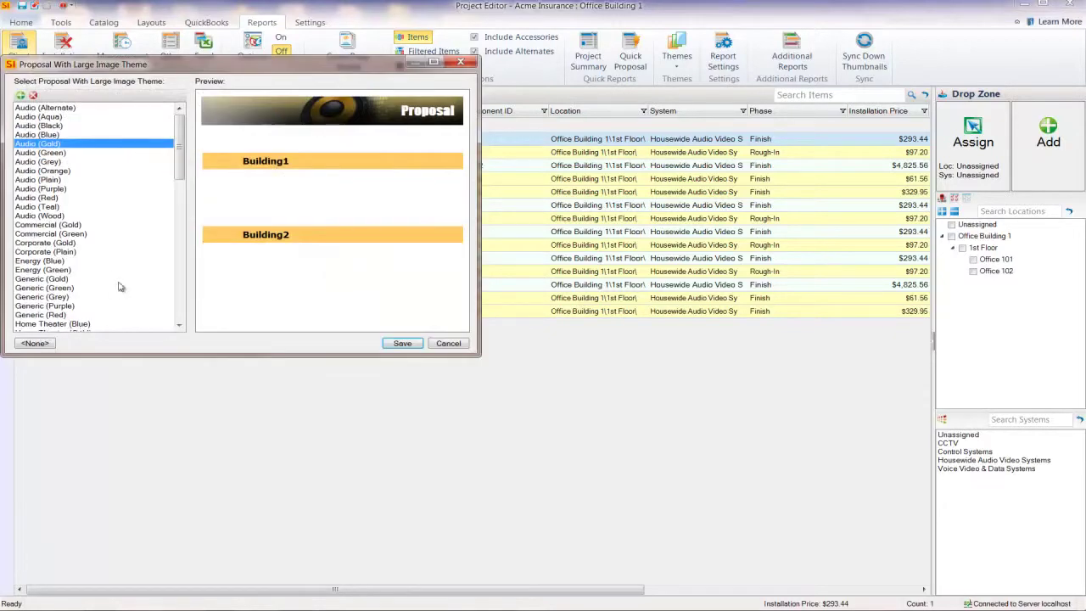
# Step: Select and save the Lighting (Aqua) theme, discarding a started new theme
pyautogui.scroll(-4, 178, 161)
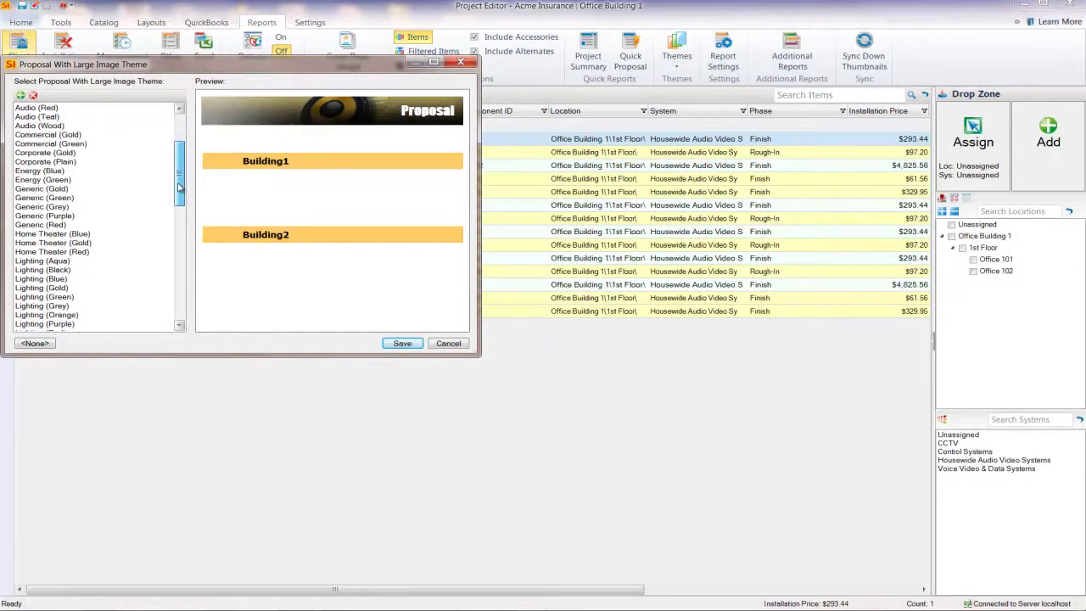
pyautogui.click(38, 244)
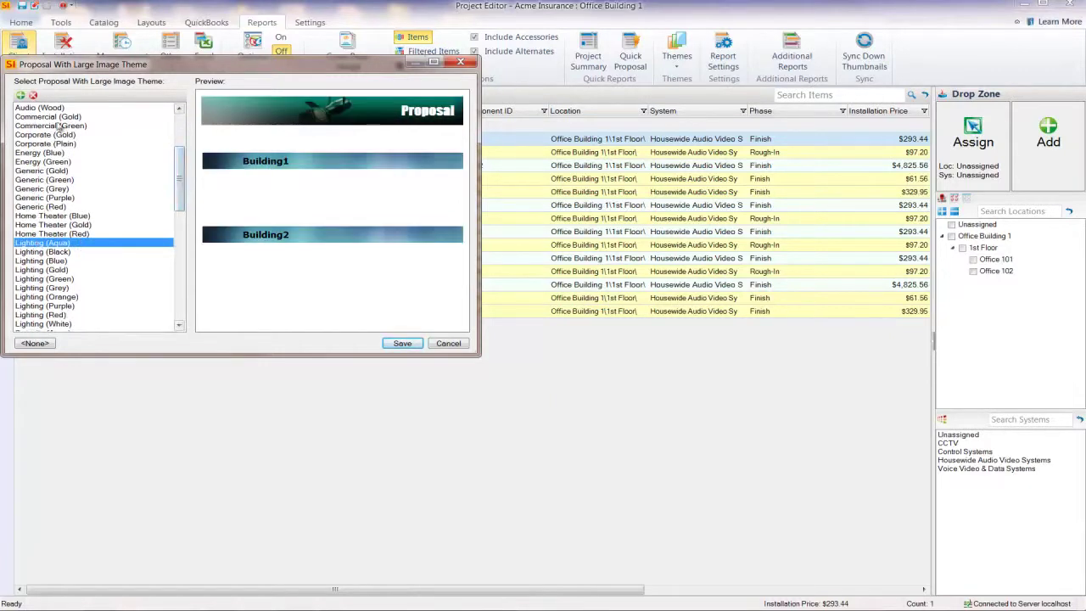
pyautogui.click(20, 97)
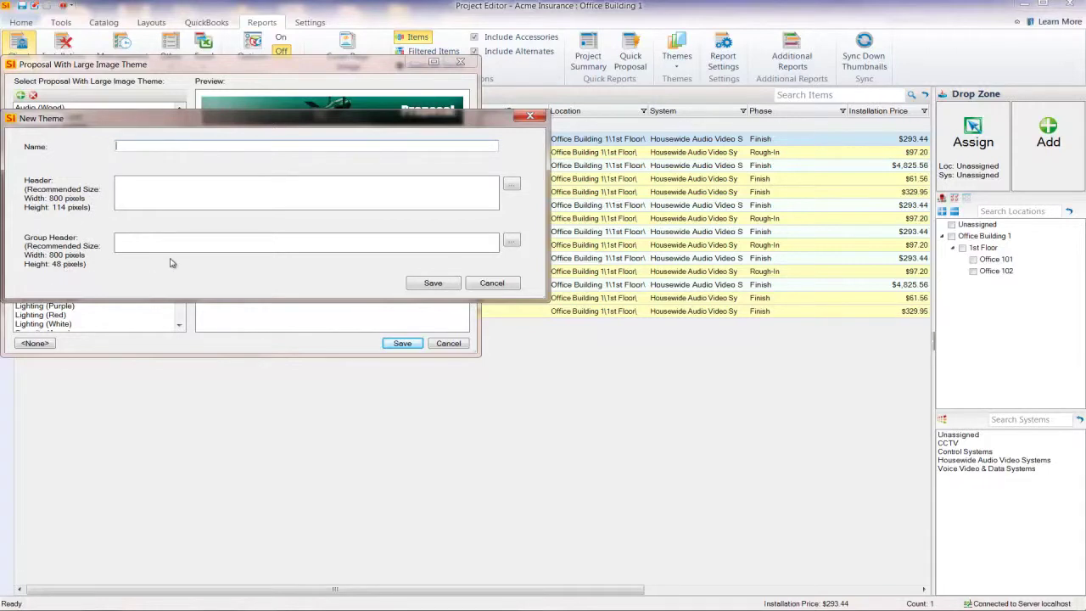
pyautogui.click(492, 283)
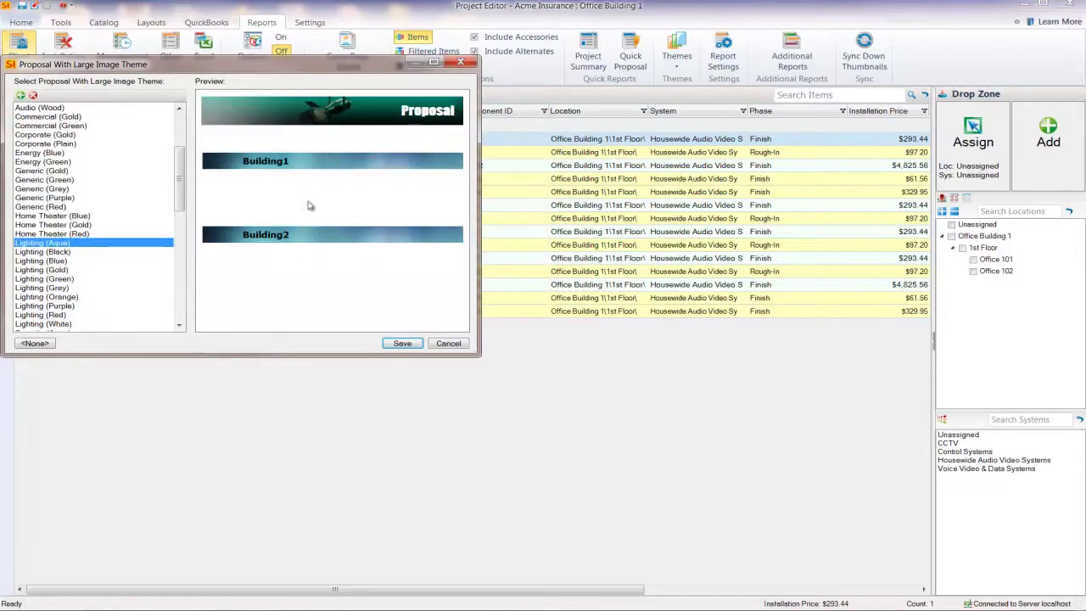
pyautogui.click(404, 343)
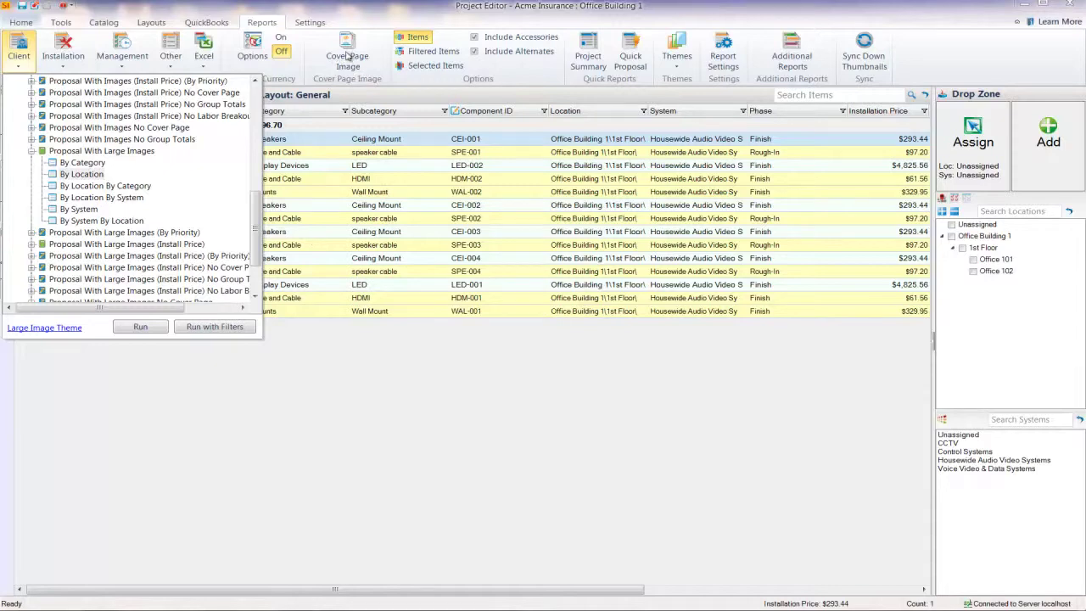
# Step: Open the By Location report's definition for editing
pyautogui.scroll(2, 89, 302)
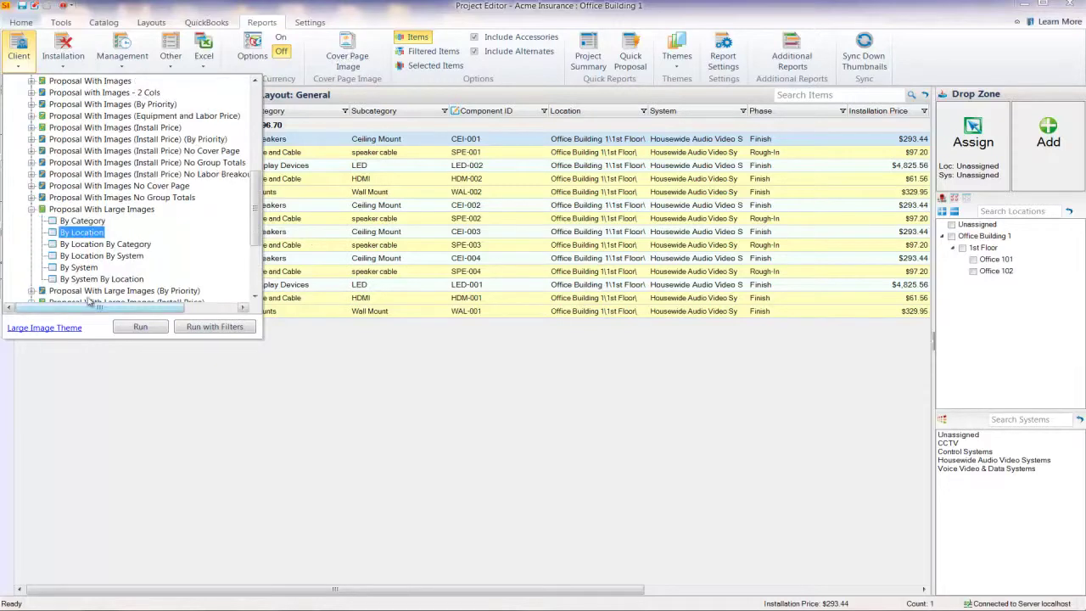
pyautogui.rightClick(87, 235)
pyautogui.click(140, 292)
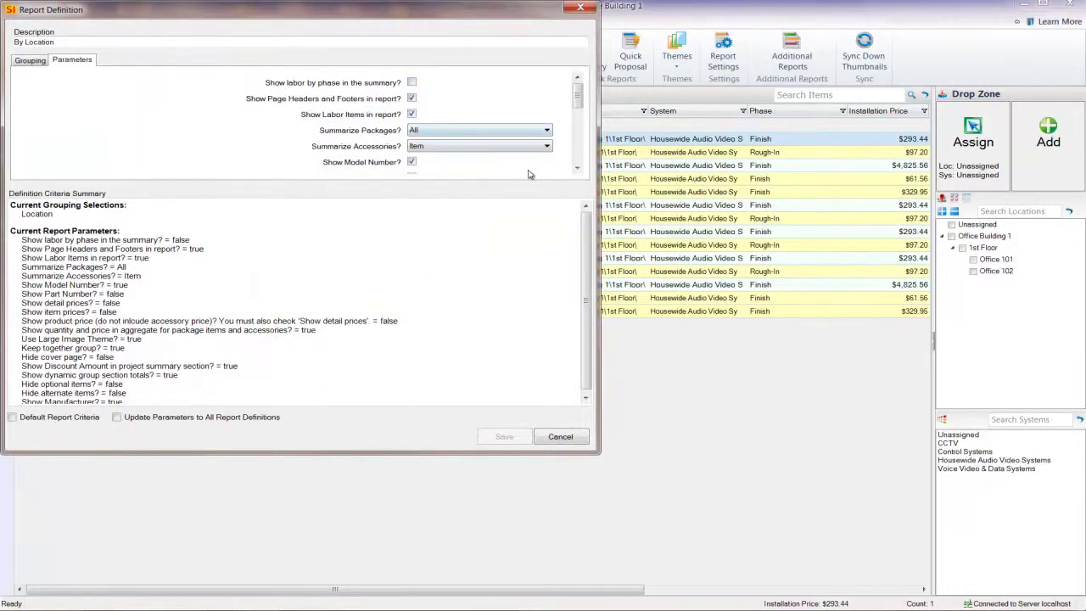
# Step: Check Show item prices? on the Parameters tab and save the report definition
pyautogui.click(577, 168)
pyautogui.click(577, 168)
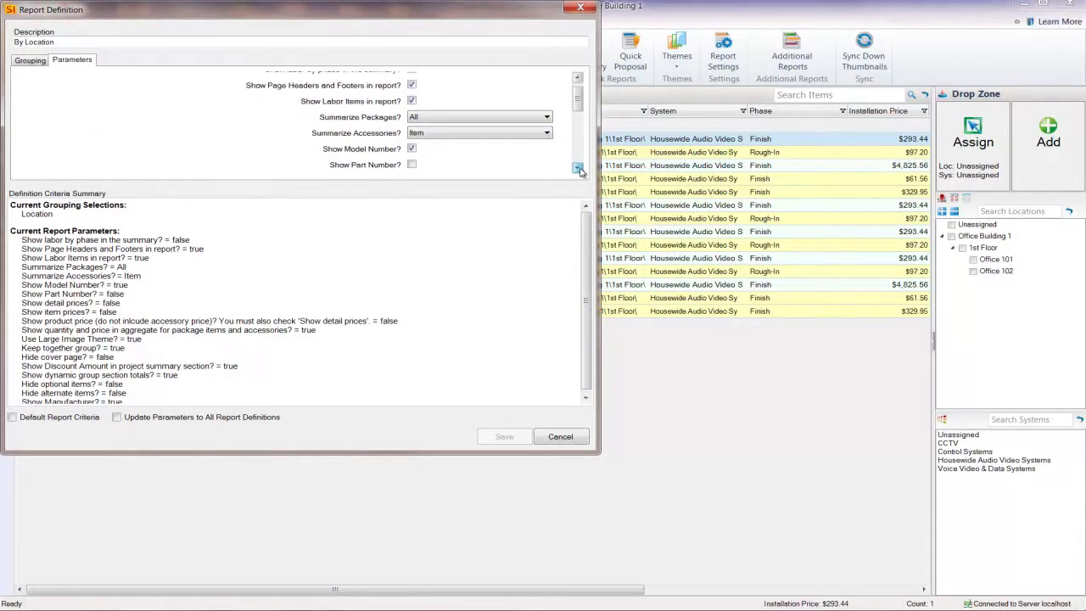
pyautogui.click(577, 168)
pyautogui.click(577, 168)
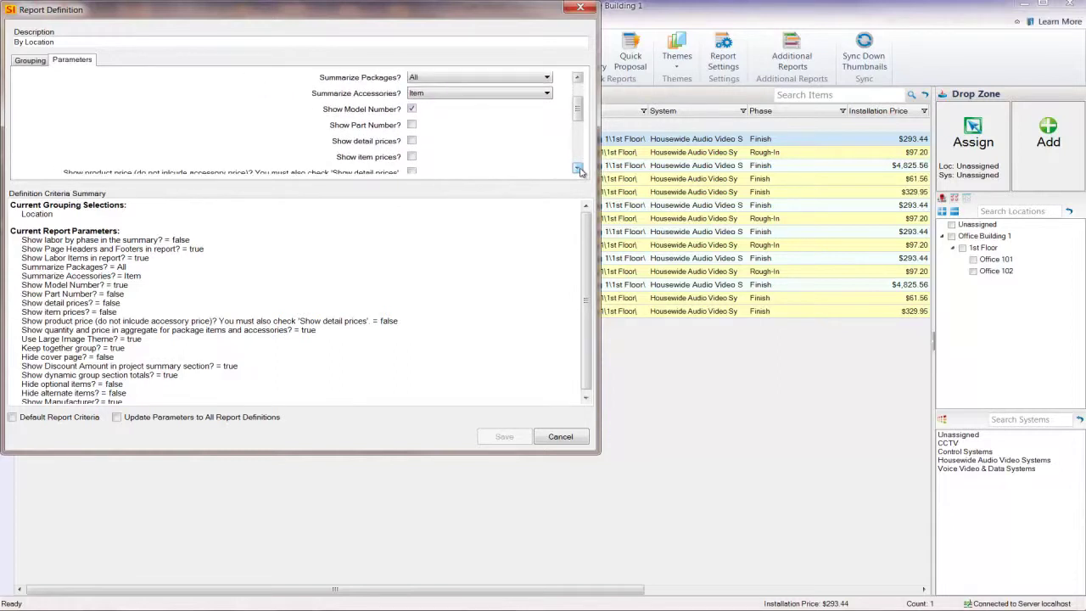
pyautogui.click(411, 157)
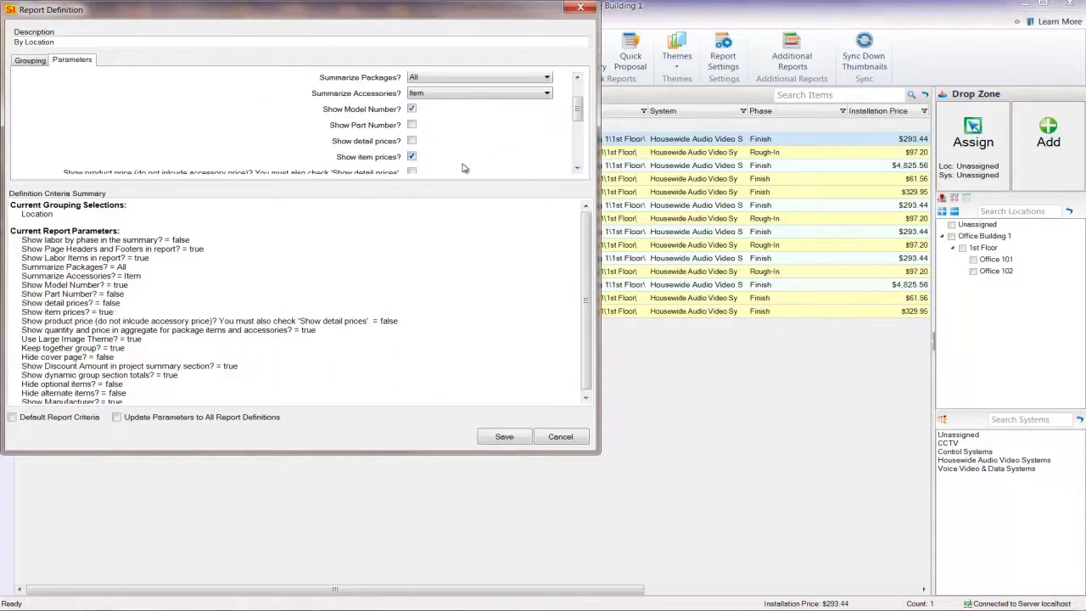
pyautogui.click(578, 170)
pyautogui.click(577, 169)
pyautogui.click(578, 169)
pyautogui.click(577, 168)
pyautogui.click(577, 169)
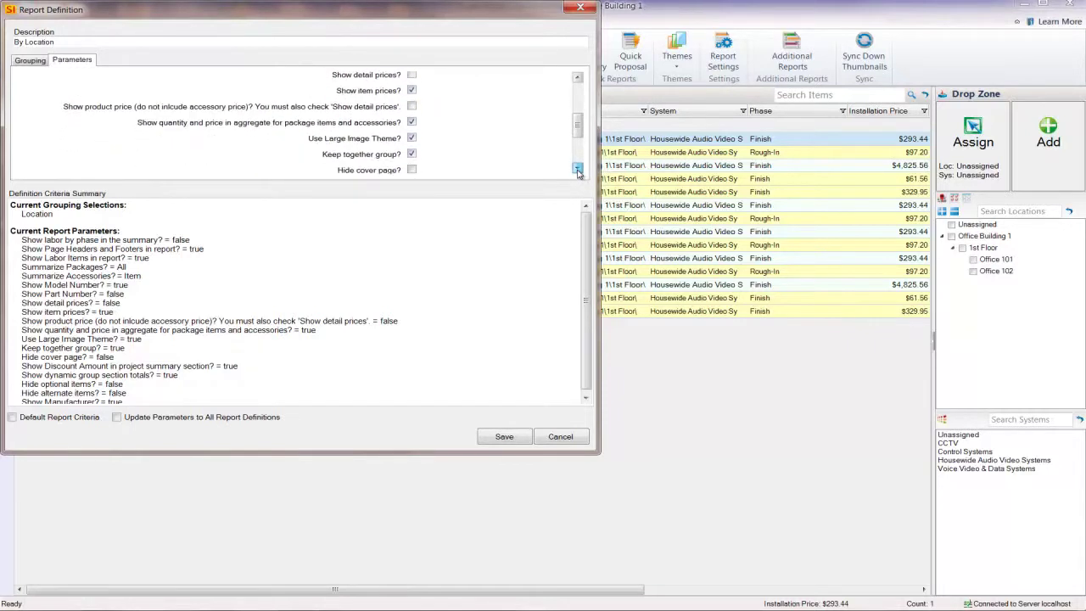
pyautogui.click(577, 169)
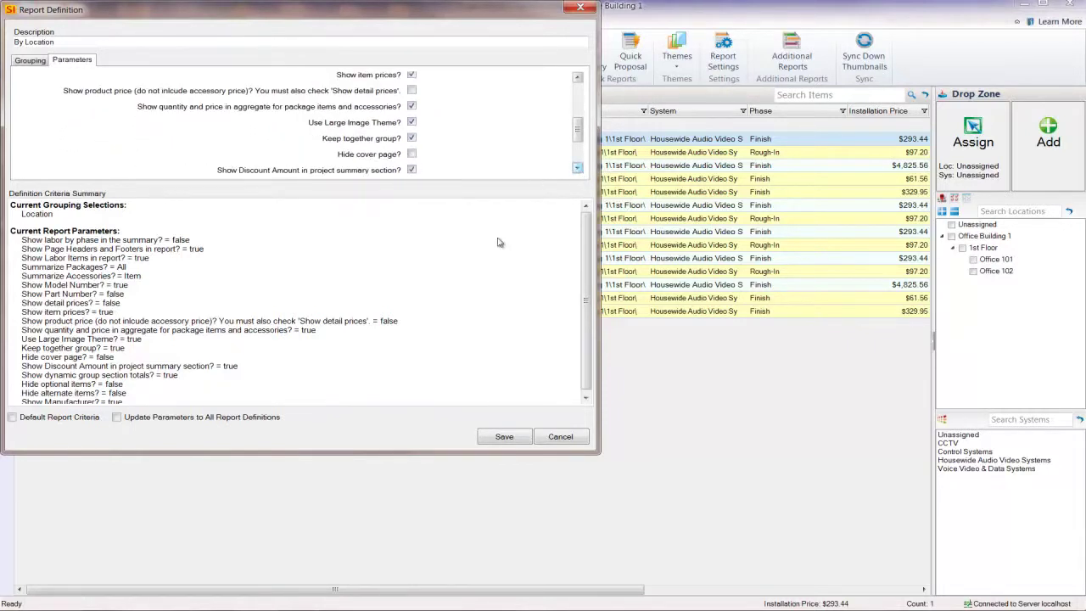
pyautogui.click(505, 438)
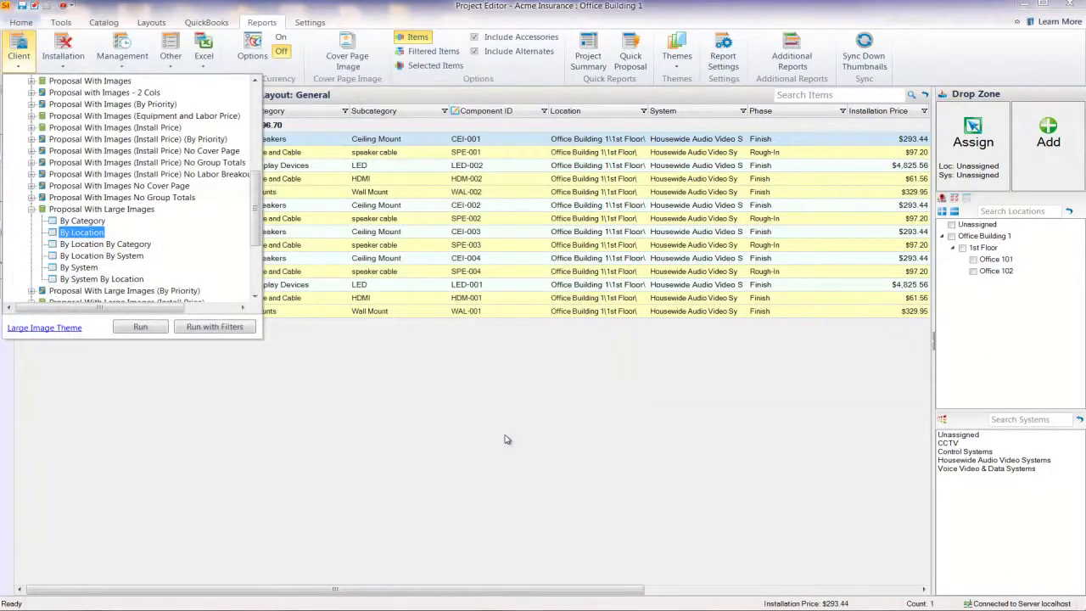
# Step: Run the By Location large-image proposal and view the Office 101, Office 102 and summary pages
pyautogui.click(138, 326)
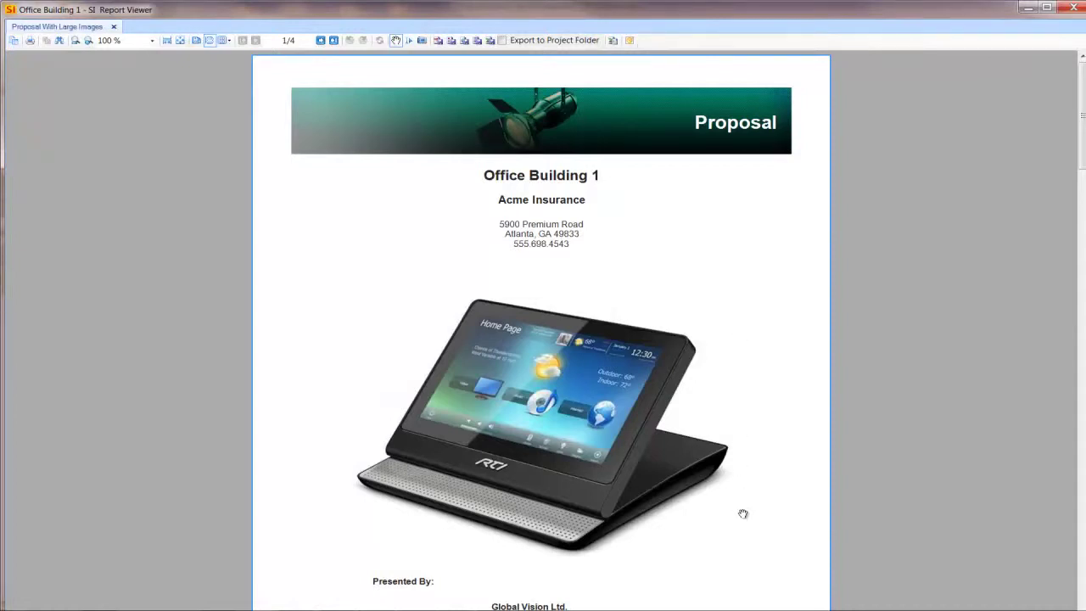
pyautogui.scroll(-2, 744, 514)
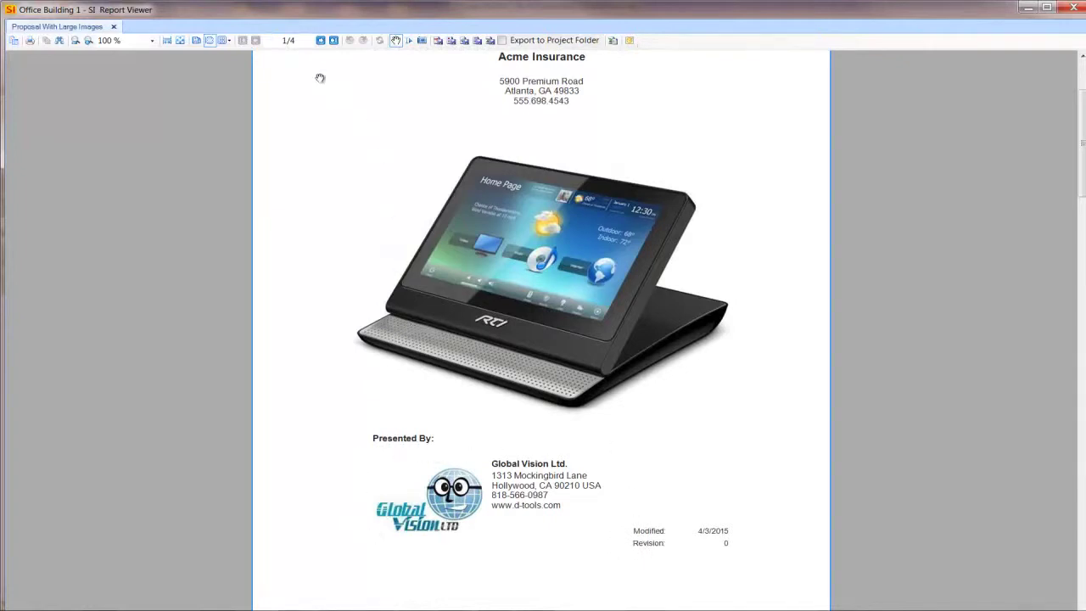
pyautogui.click(320, 41)
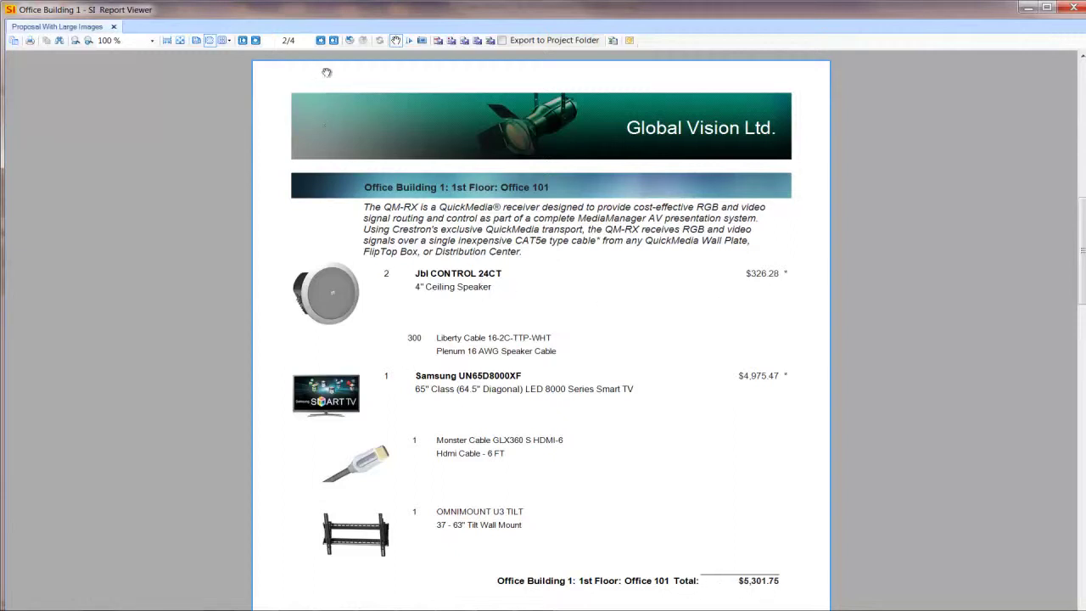
pyautogui.click(322, 40)
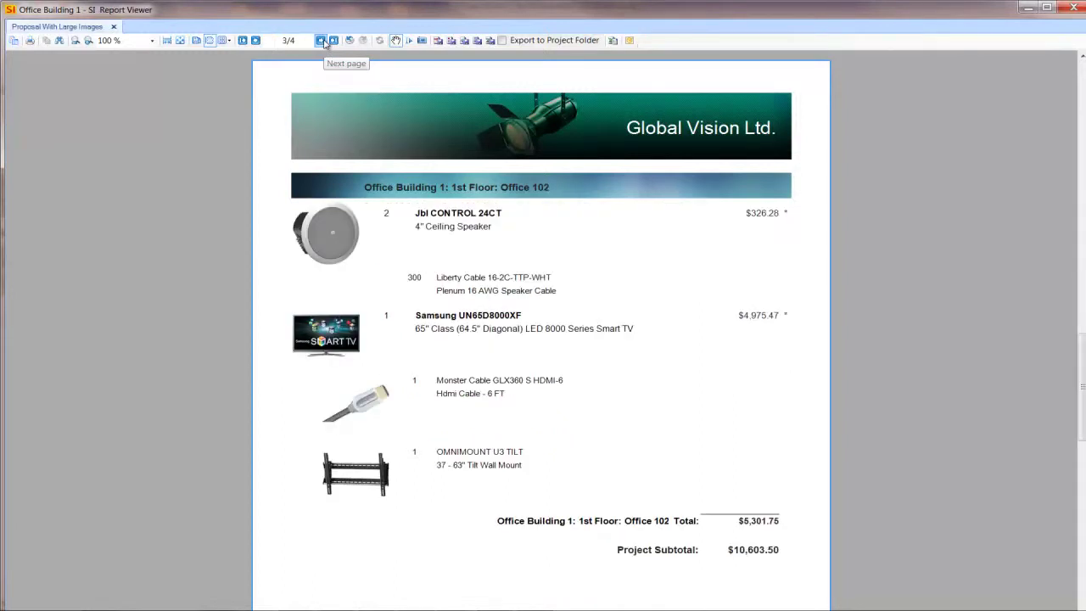
pyautogui.click(322, 40)
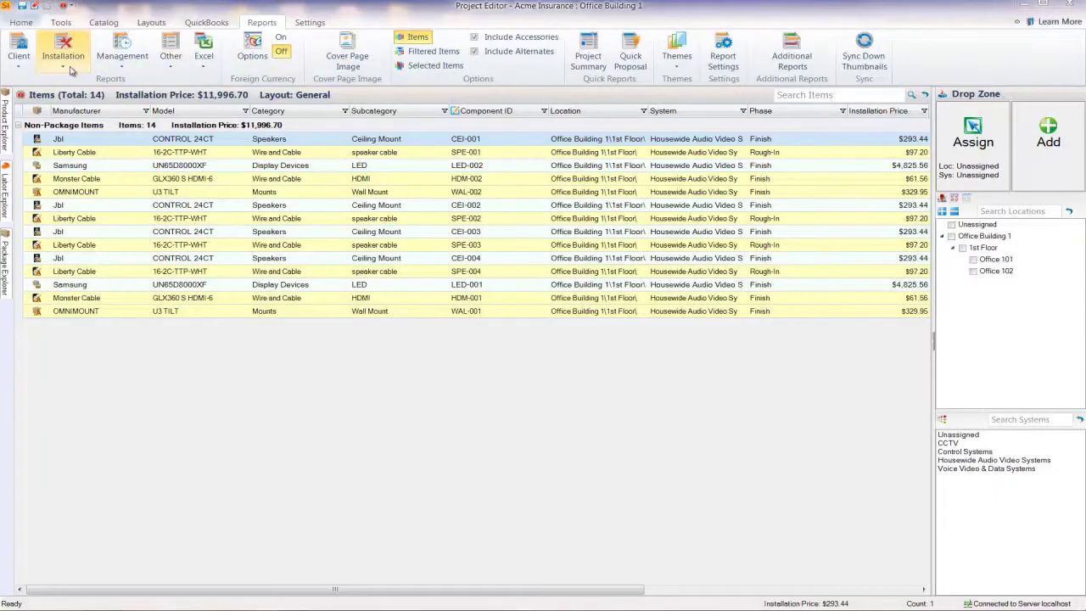
# Step: Run the Contract report from the top of the Client report list
pyautogui.click(19, 61)
pyautogui.click(254, 91)
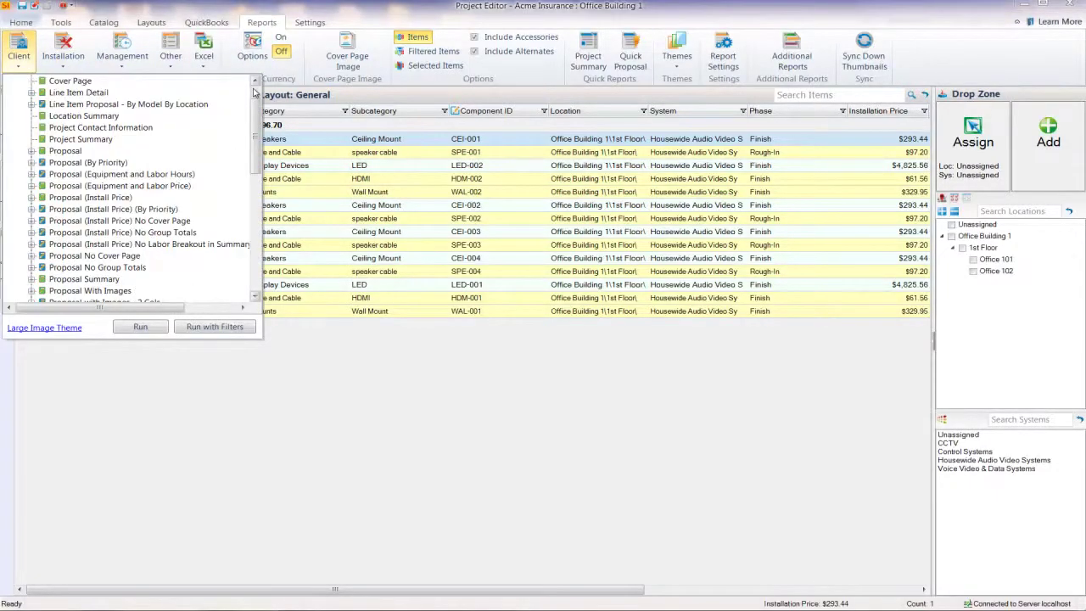
pyautogui.click(254, 80)
pyautogui.click(254, 80)
pyautogui.click(254, 80)
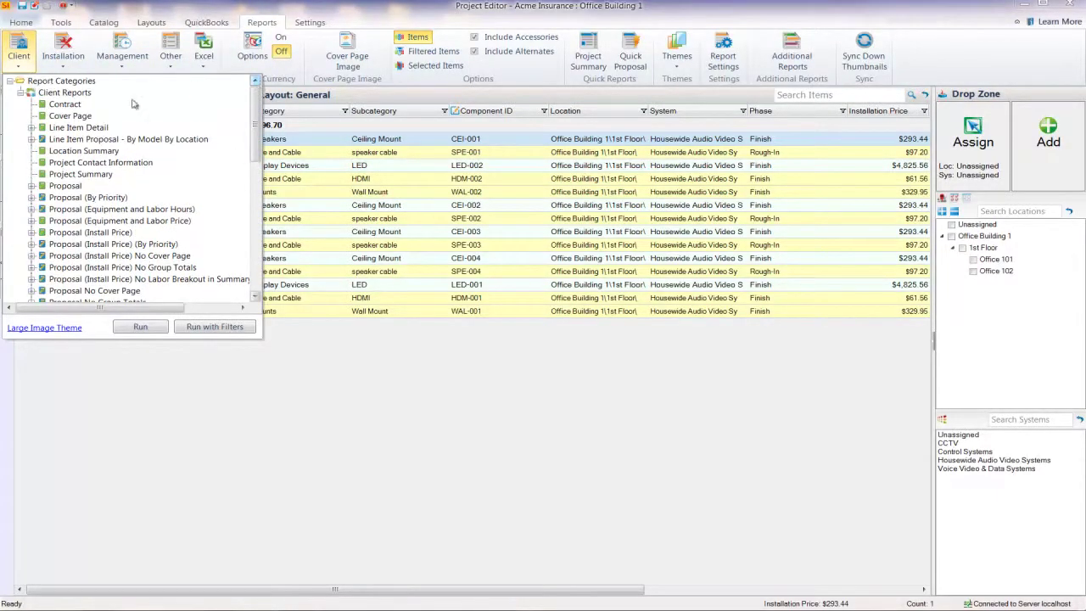
pyautogui.doubleClick(65, 105)
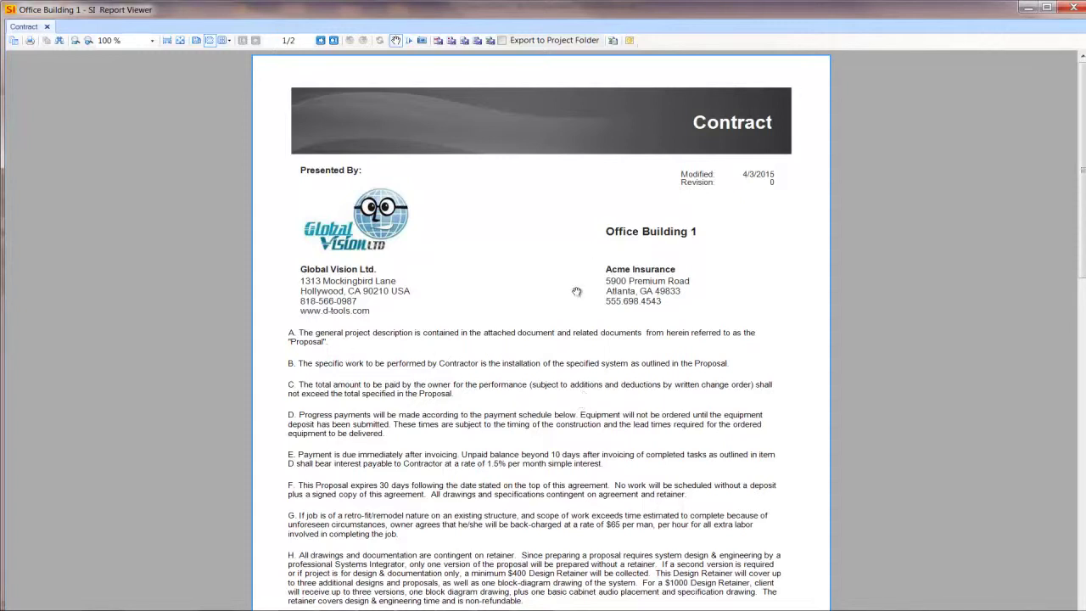
# Step: Review Contract page 2/2 down to the signature lines, then close the viewer
pyautogui.click(320, 43)
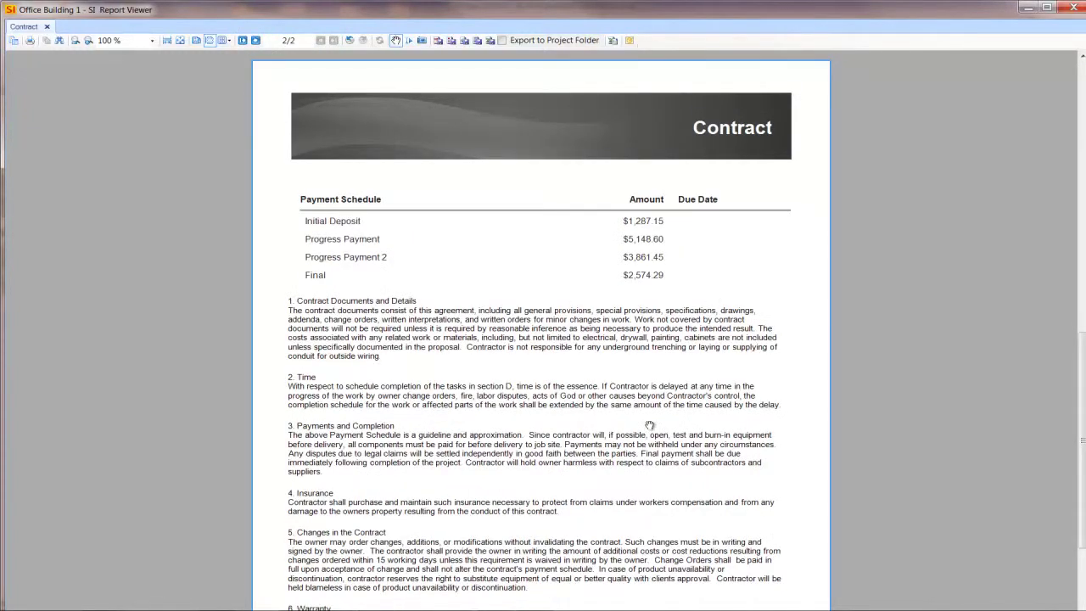
pyautogui.scroll(-2, 649, 425)
pyautogui.scroll(-2, 649, 425)
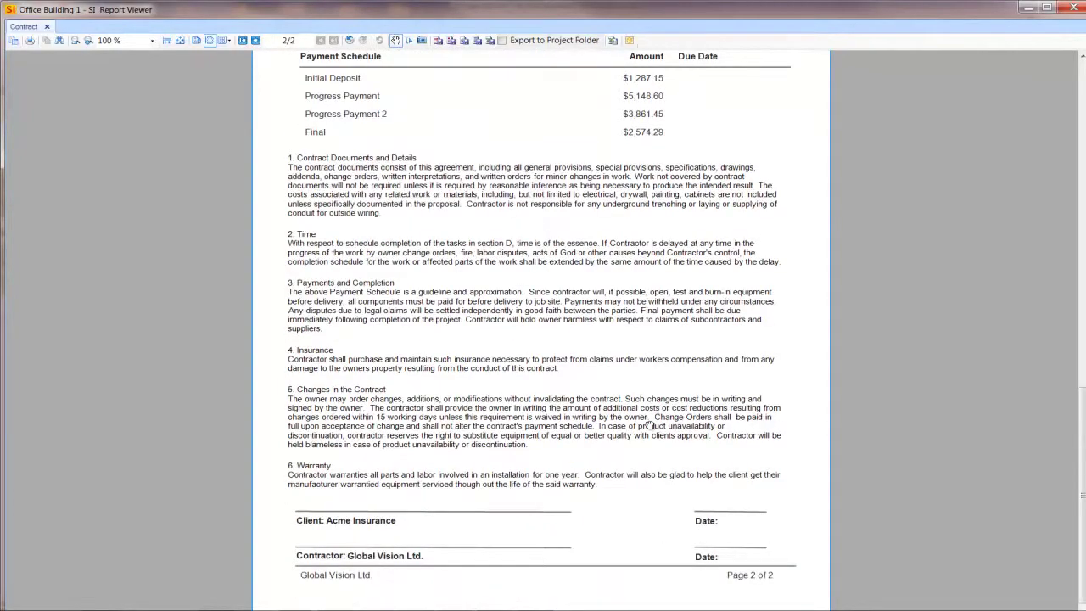
pyautogui.click(1074, 9)
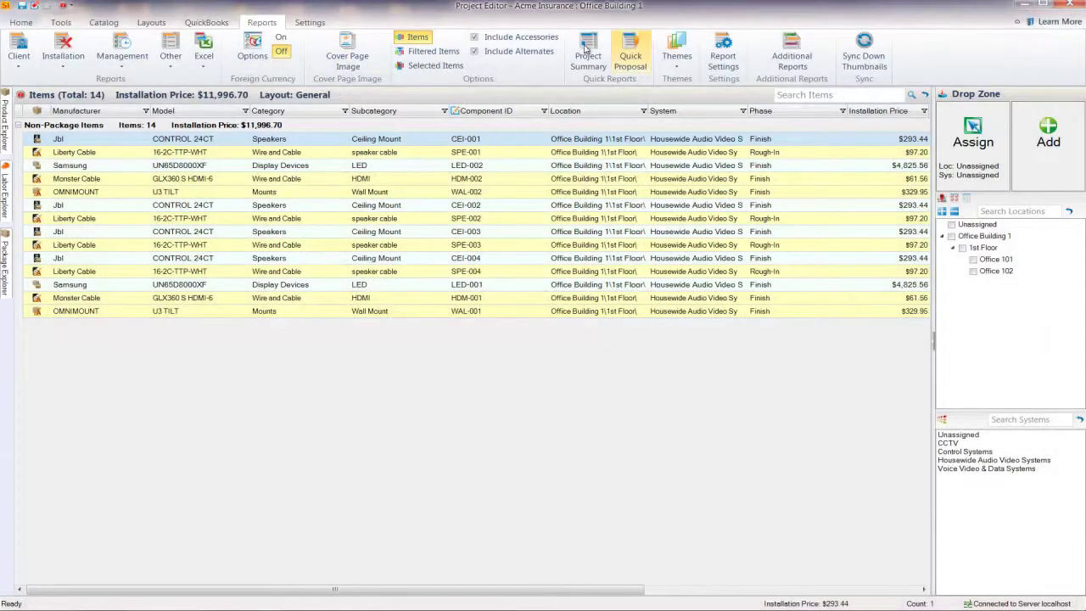
# Step: Run the Customer Package report group from Other > Report Groups
pyautogui.click(169, 68)
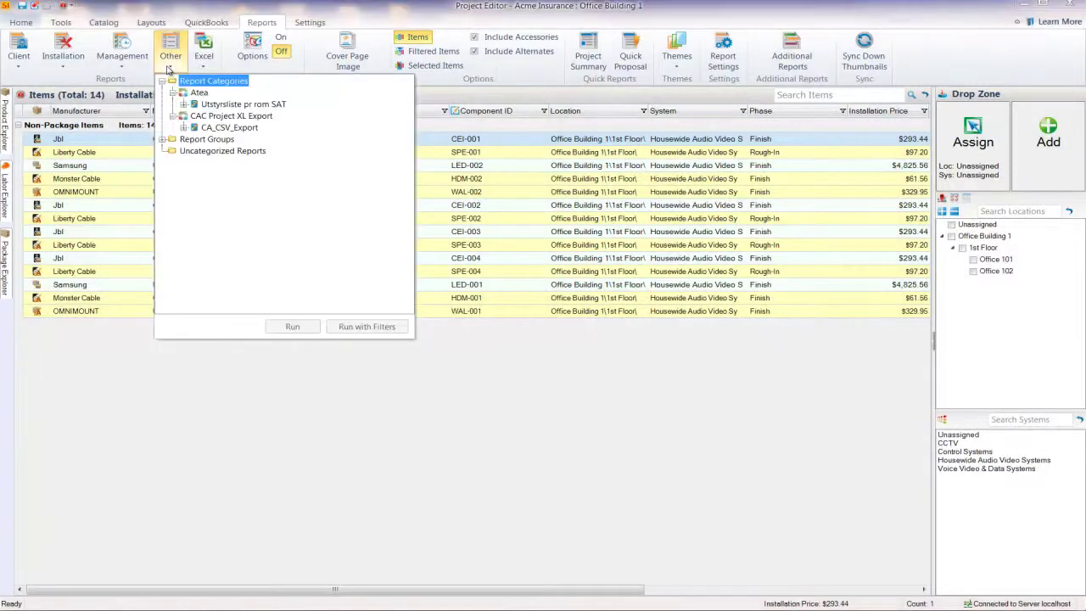
pyautogui.click(163, 139)
pyautogui.click(173, 151)
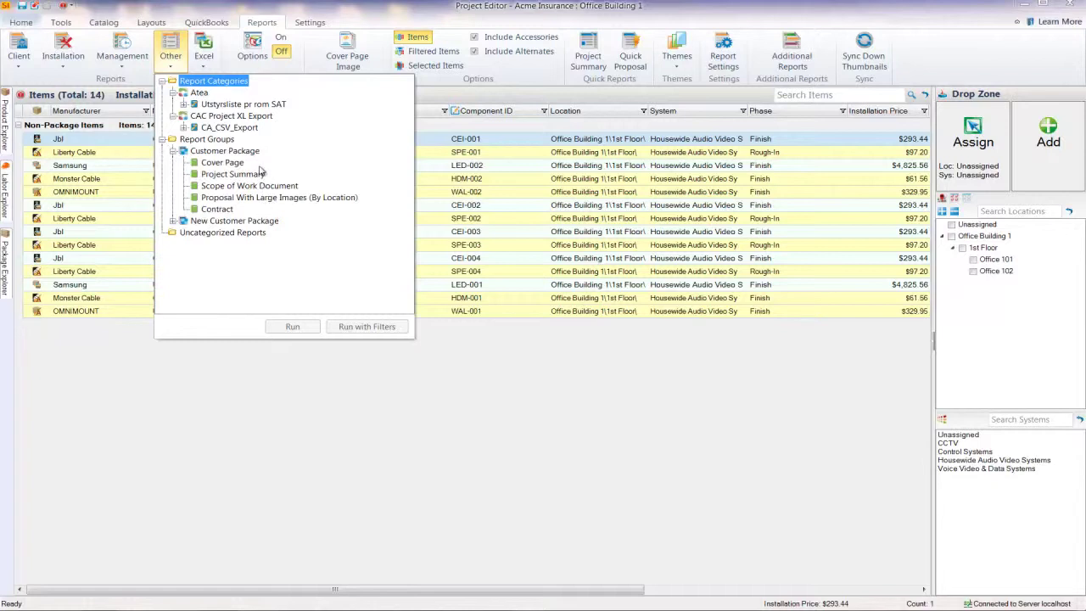
pyautogui.doubleClick(224, 151)
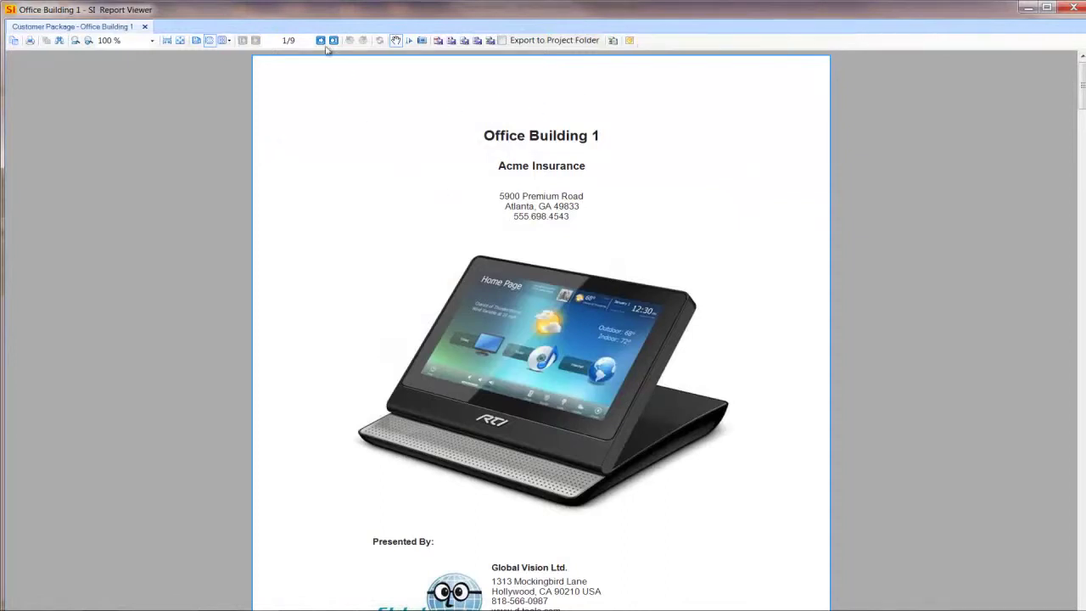
# Step: Page through the Customer Package from Project Summary to the Contract payment schedule on page 9/9
pyautogui.click(334, 40)
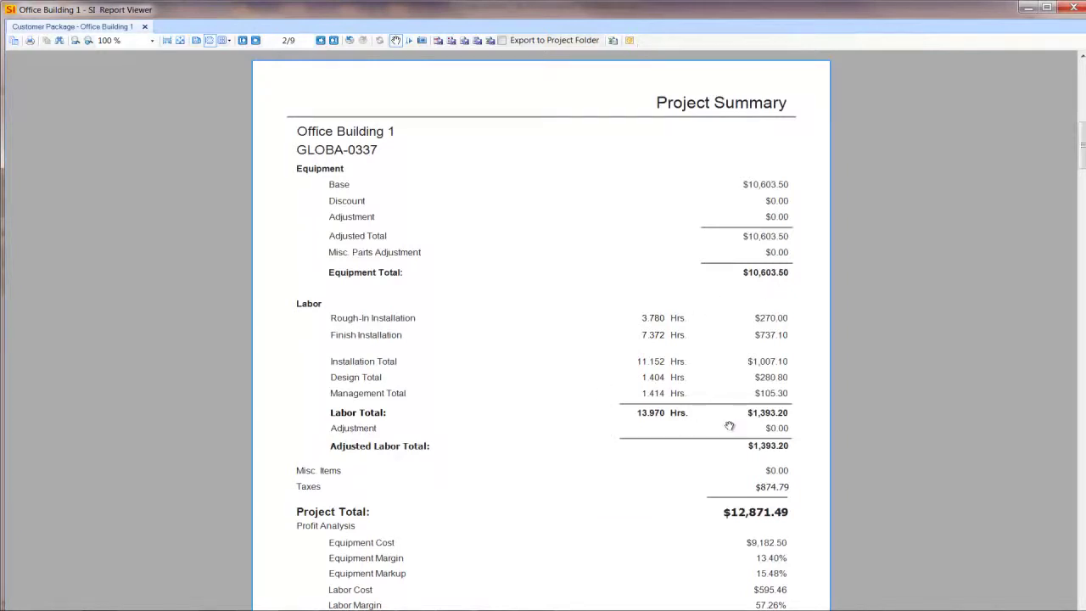
pyautogui.click(320, 41)
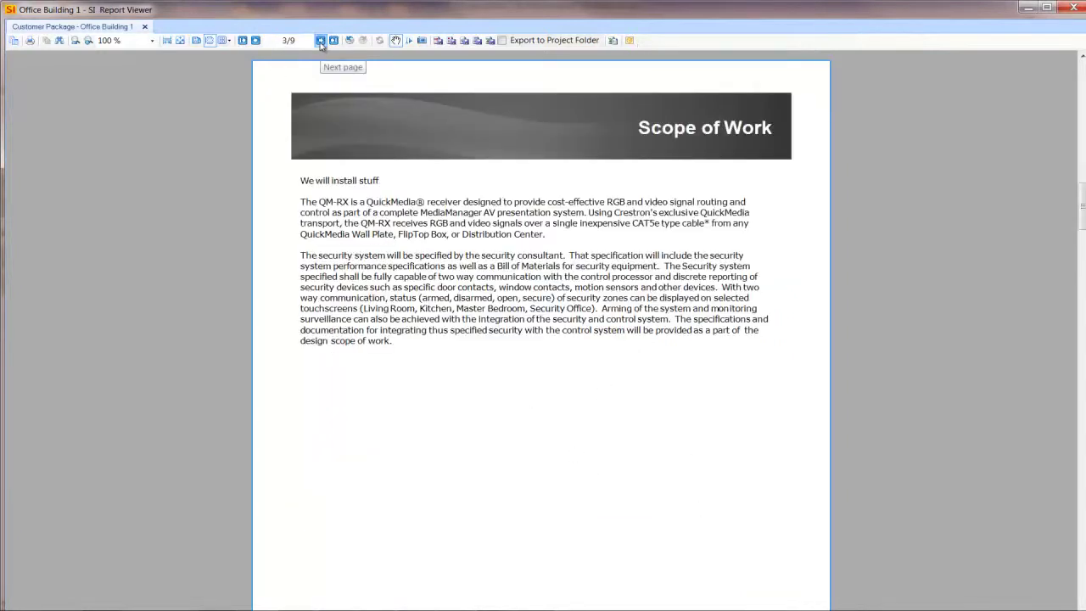
pyautogui.click(320, 41)
pyautogui.click(320, 41)
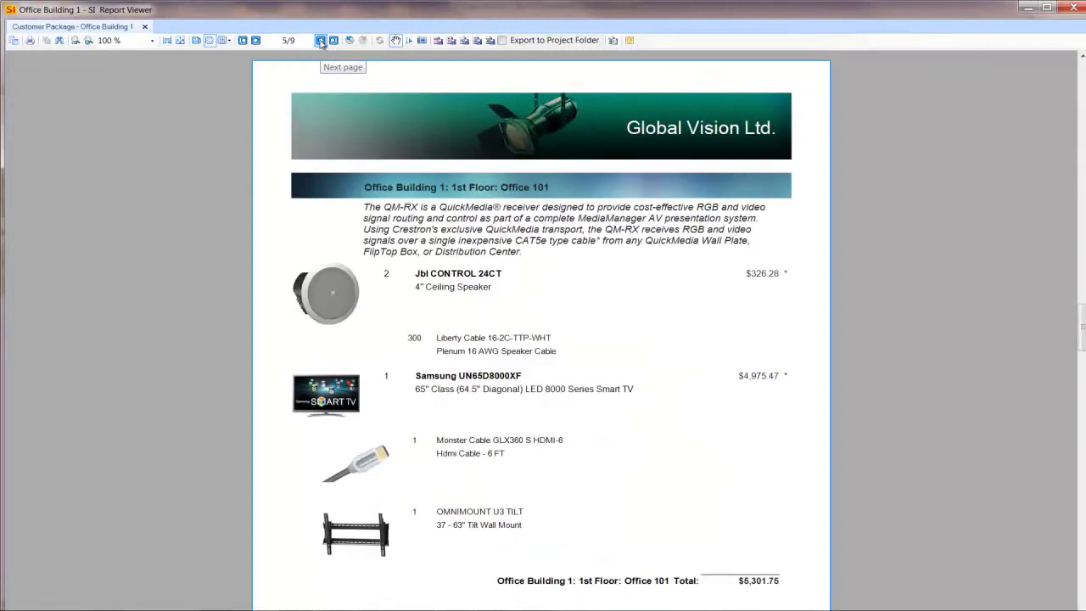
pyautogui.click(320, 41)
pyautogui.click(320, 41)
pyautogui.click(320, 41)
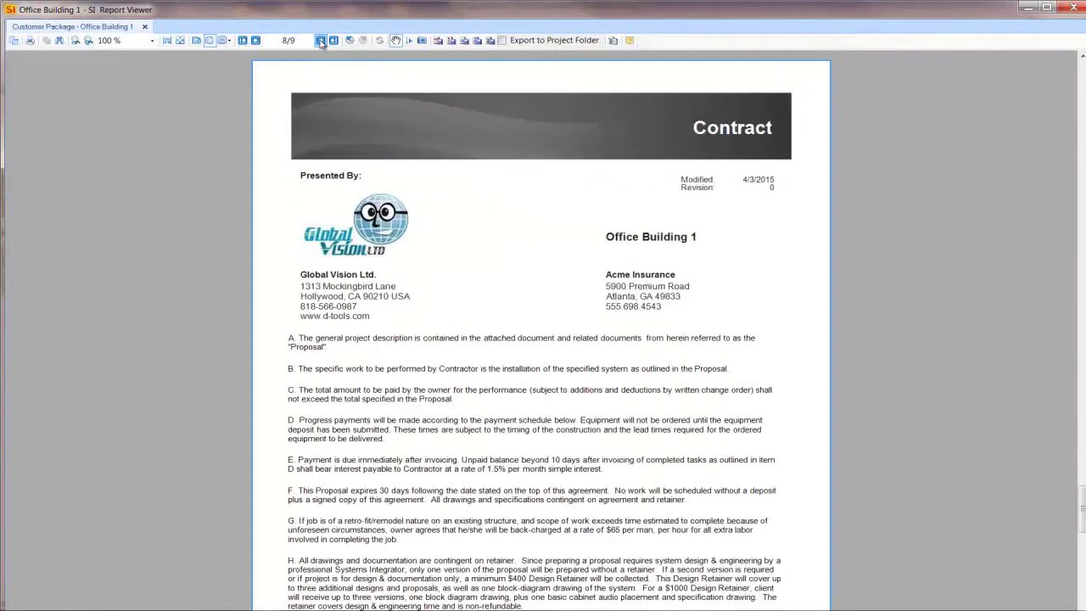
pyautogui.click(320, 41)
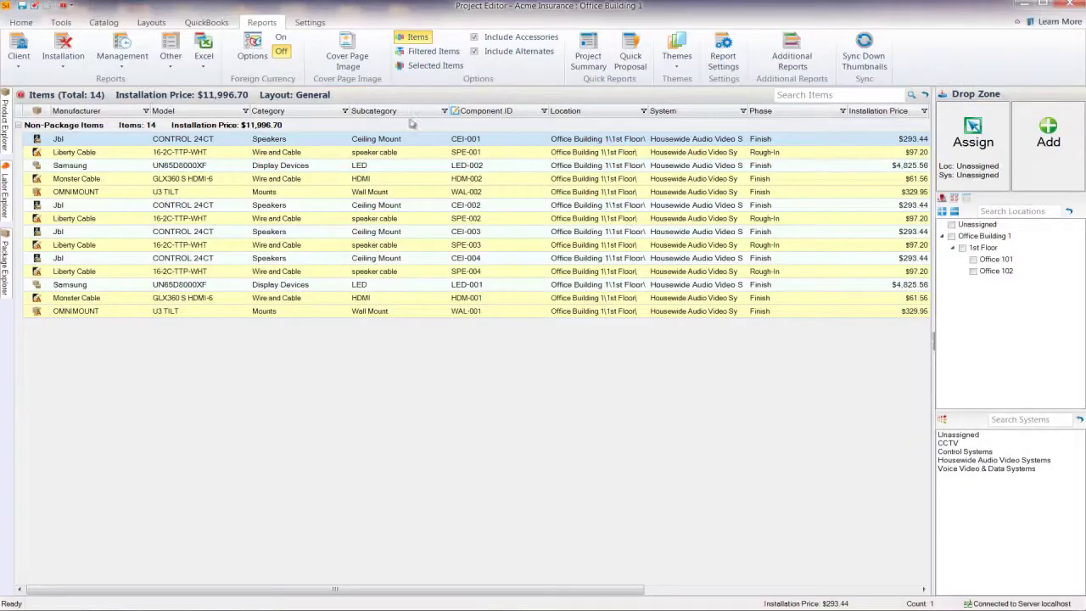
# Step: Run the Gross Profit report from the Management reports
pyautogui.click(127, 68)
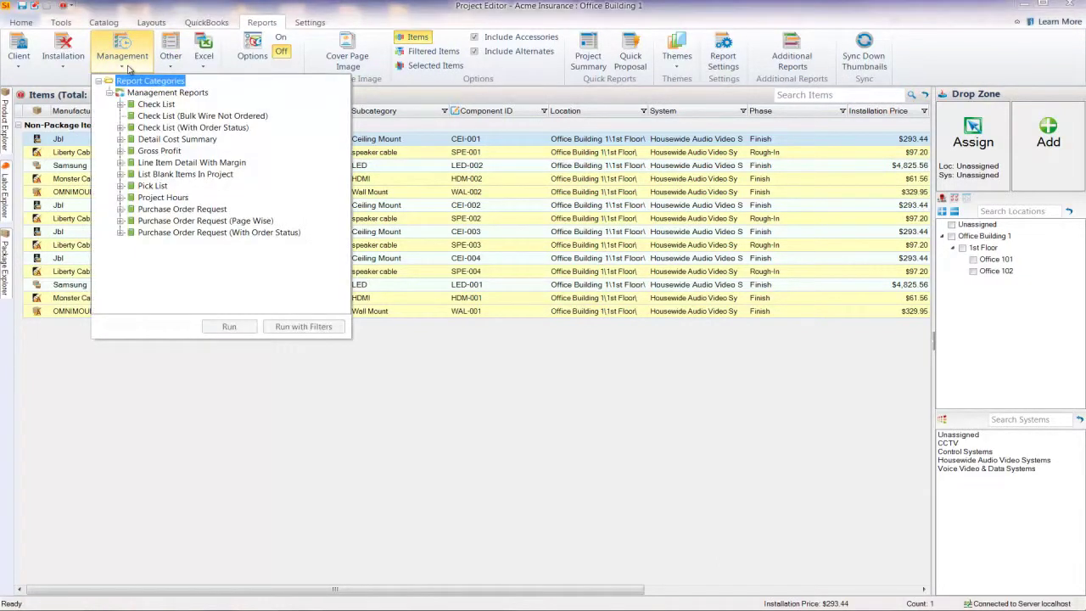
pyautogui.click(121, 151)
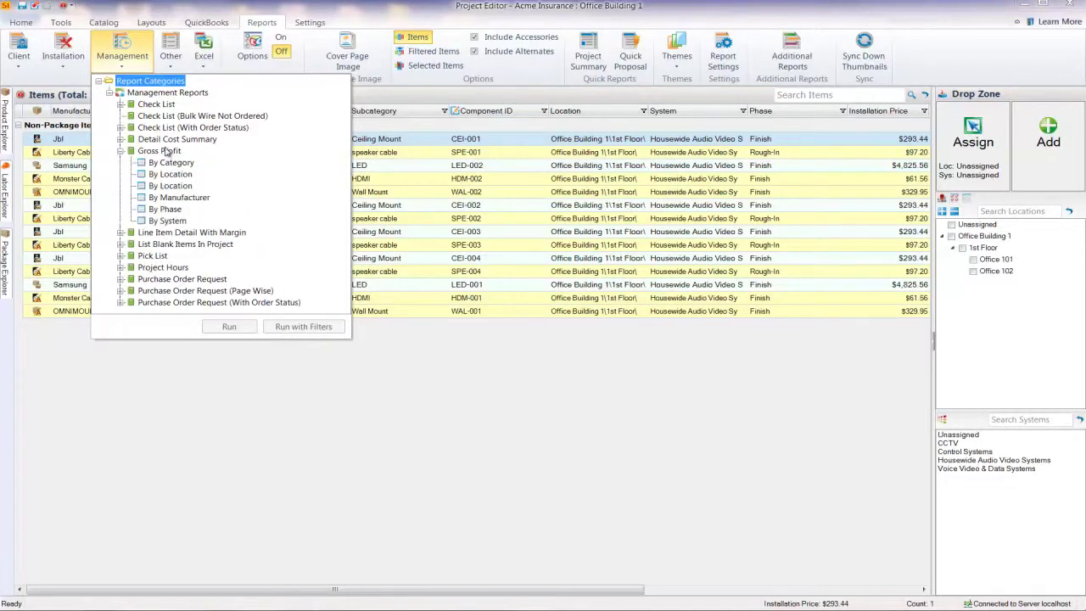
pyautogui.click(168, 151)
pyautogui.doubleClick(167, 152)
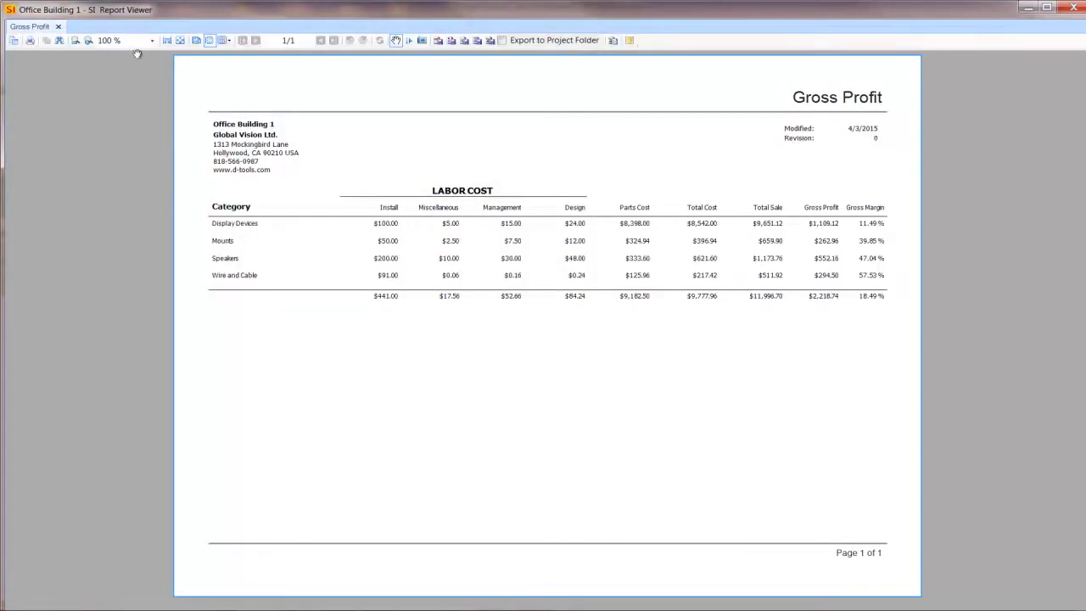
# Step: Zoom the Gross Profit report to 200% to inspect profit and margin, then return to Management reports
pyautogui.click(152, 40)
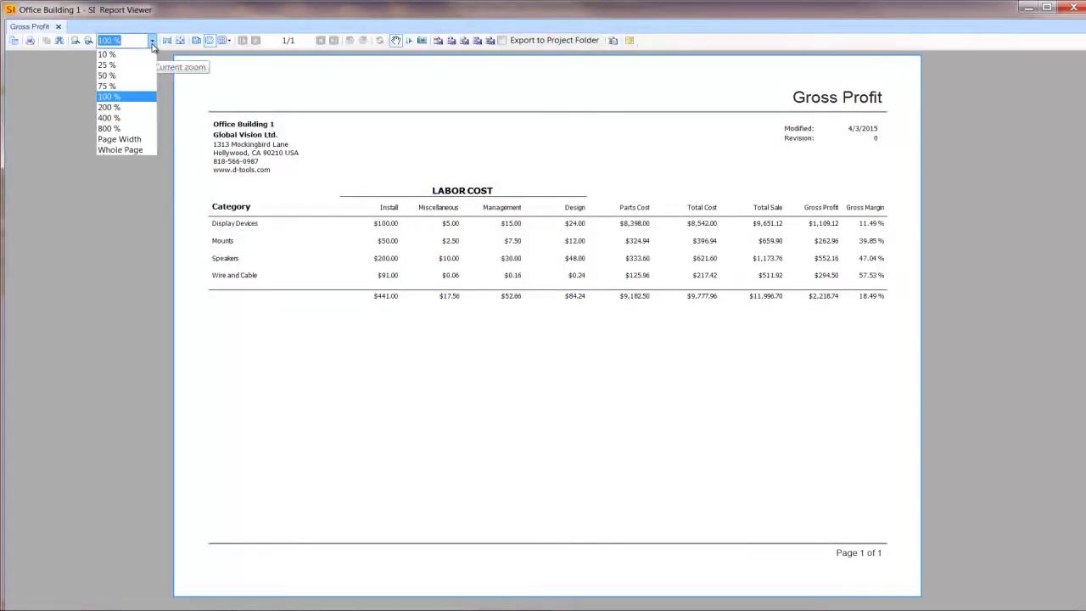
pyautogui.click(106, 107)
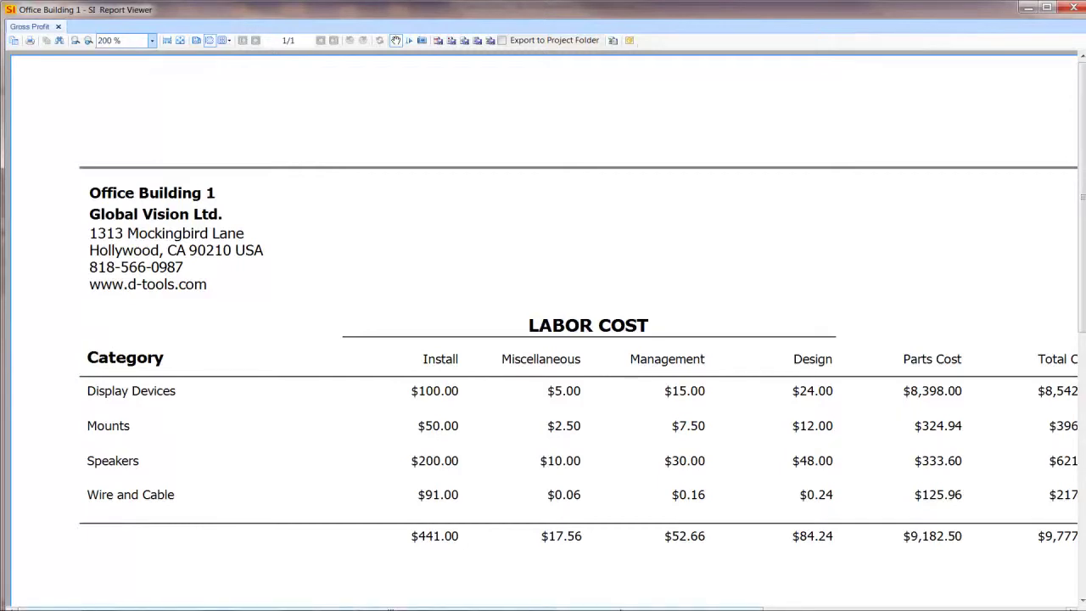
pyautogui.hscroll(5, 543, 331)
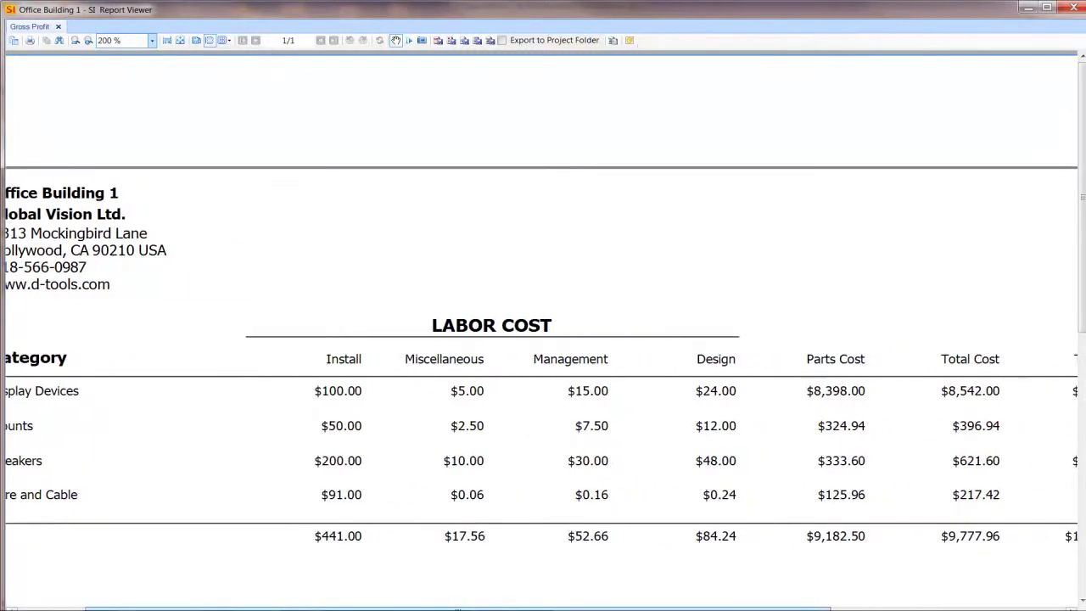
pyautogui.hscroll(4, 543, 331)
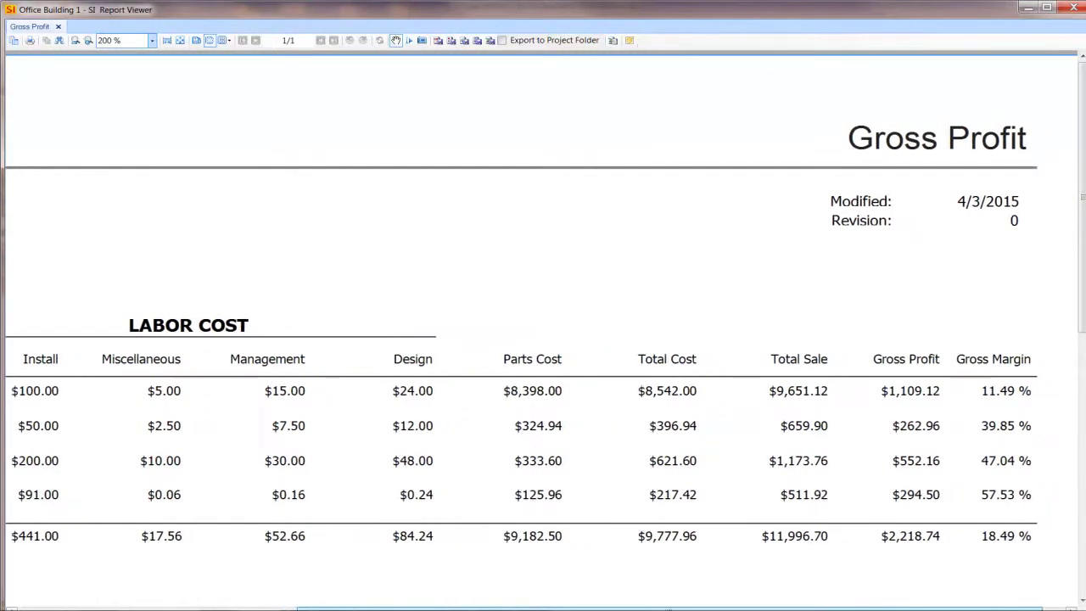
pyautogui.hscroll(1, 544, 331)
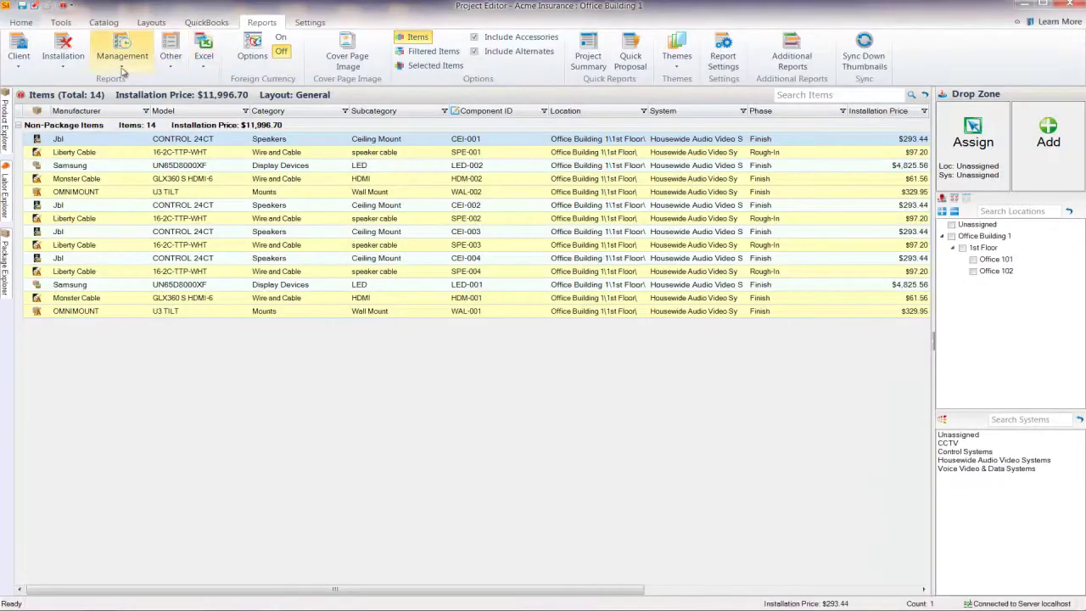
pyautogui.click(123, 70)
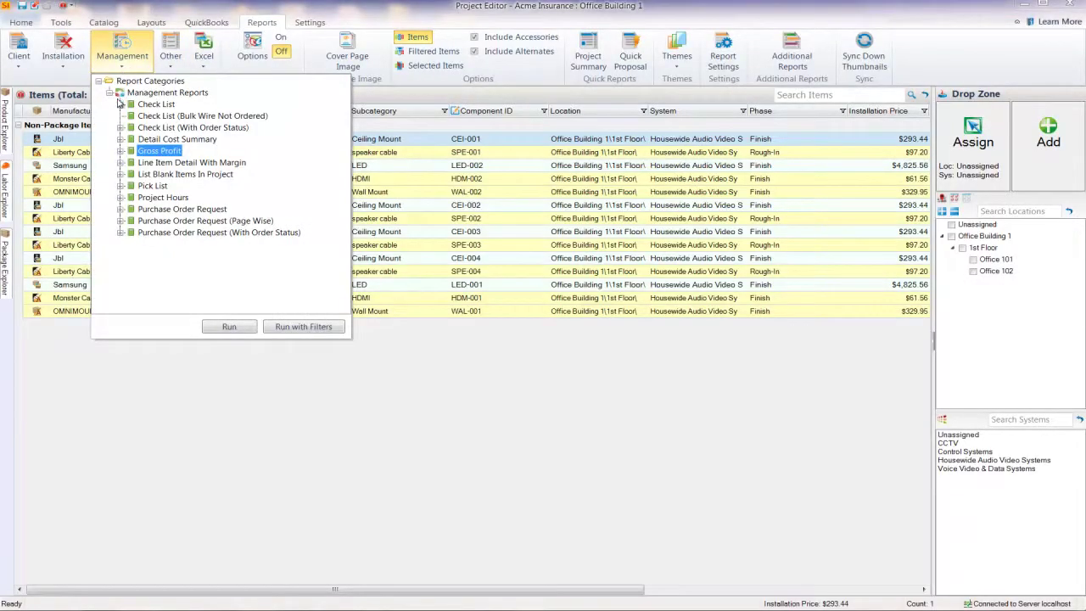
# Step: Run the Check List report By Location, scroll through both pages, then return to management reports
pyautogui.click(120, 105)
pyautogui.doubleClick(157, 128)
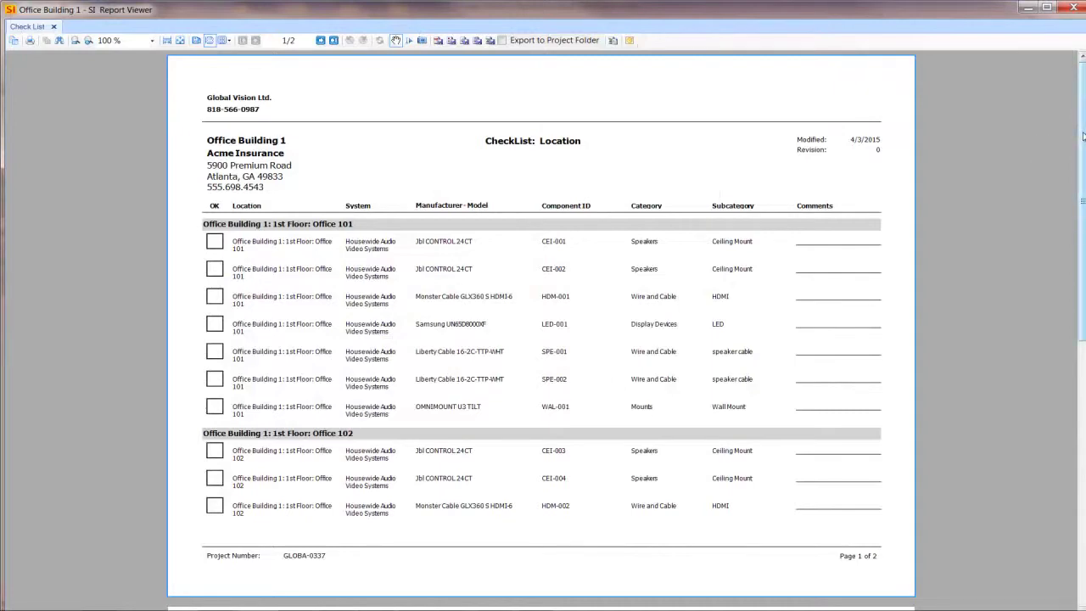
pyautogui.moveTo(1082, 139); pyautogui.dragTo(1083, 369)
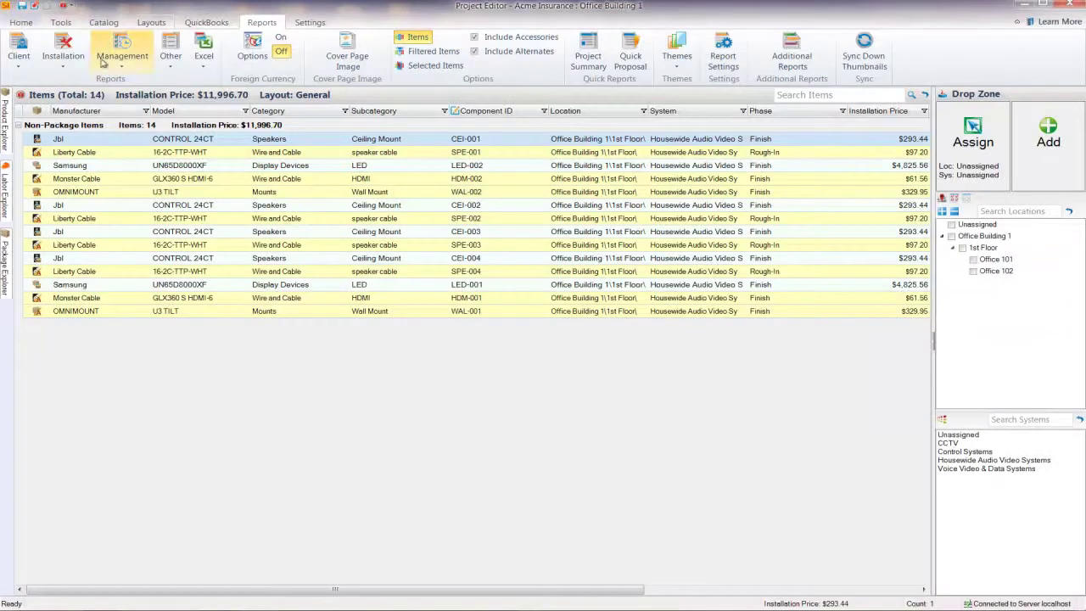
pyautogui.click(121, 67)
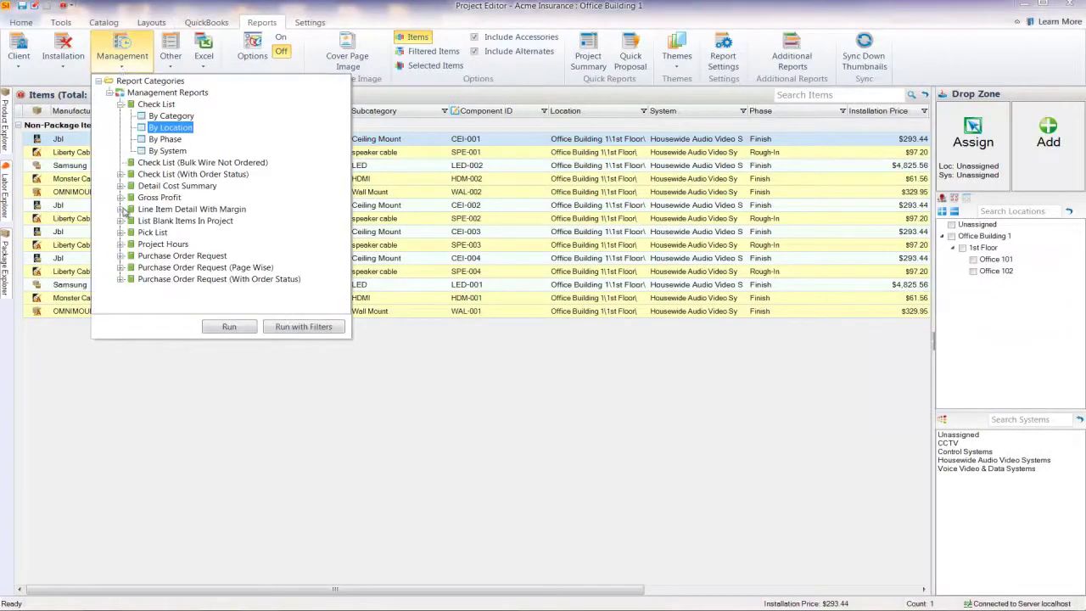
# Step: Generate the one-page Pick List report of parts by manufacturer, then return to management reports
pyautogui.click(121, 233)
pyautogui.doubleClick(153, 232)
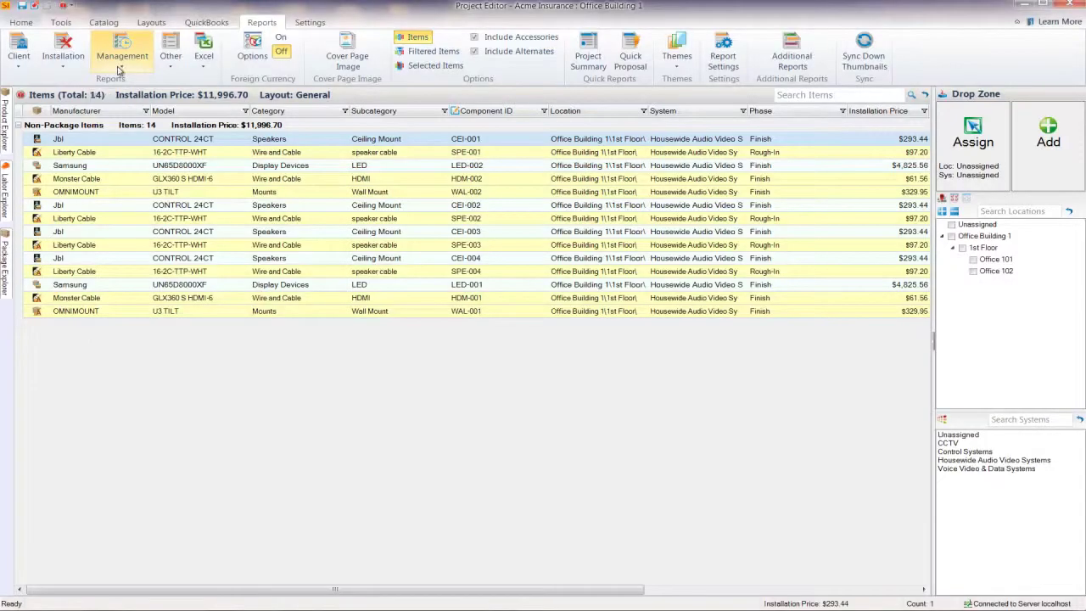
pyautogui.click(119, 70)
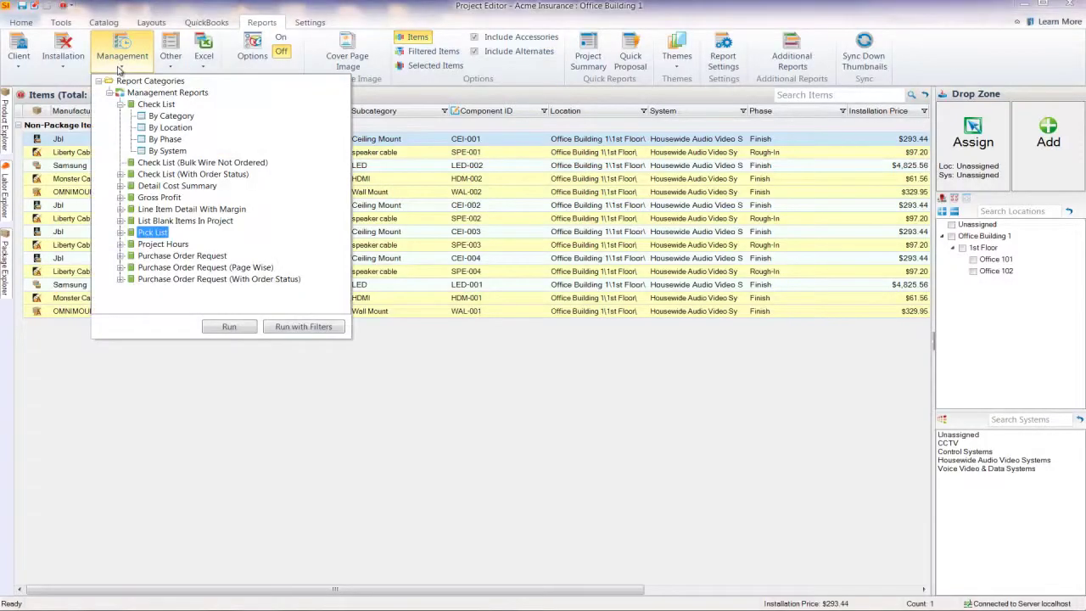
# Step: Look over the Project Hours report variants, then switch to the installation reports list
pyautogui.click(120, 244)
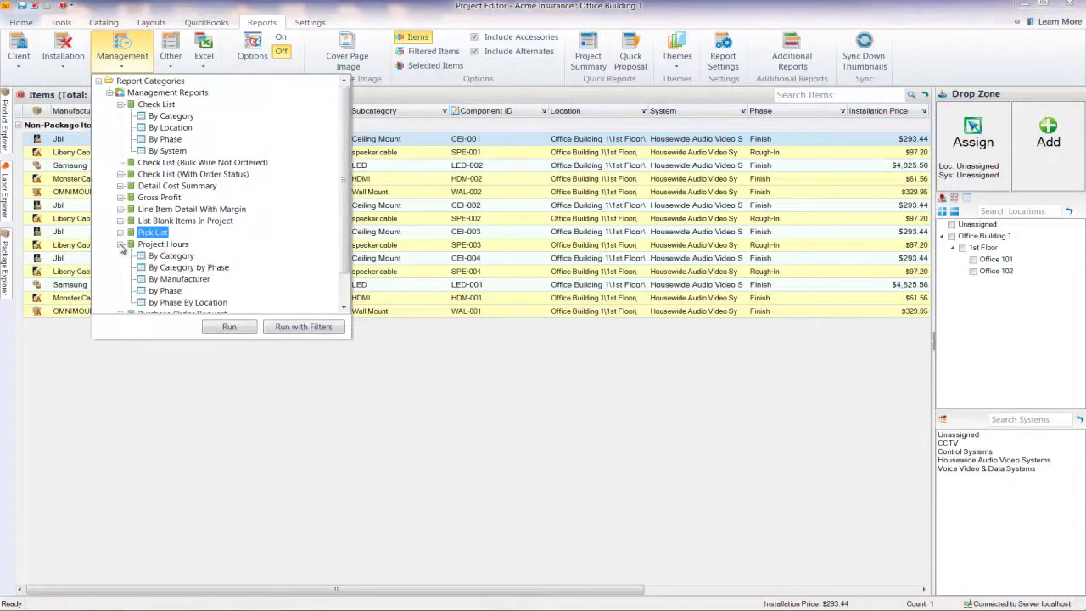
pyautogui.scroll(-1, 338, 291)
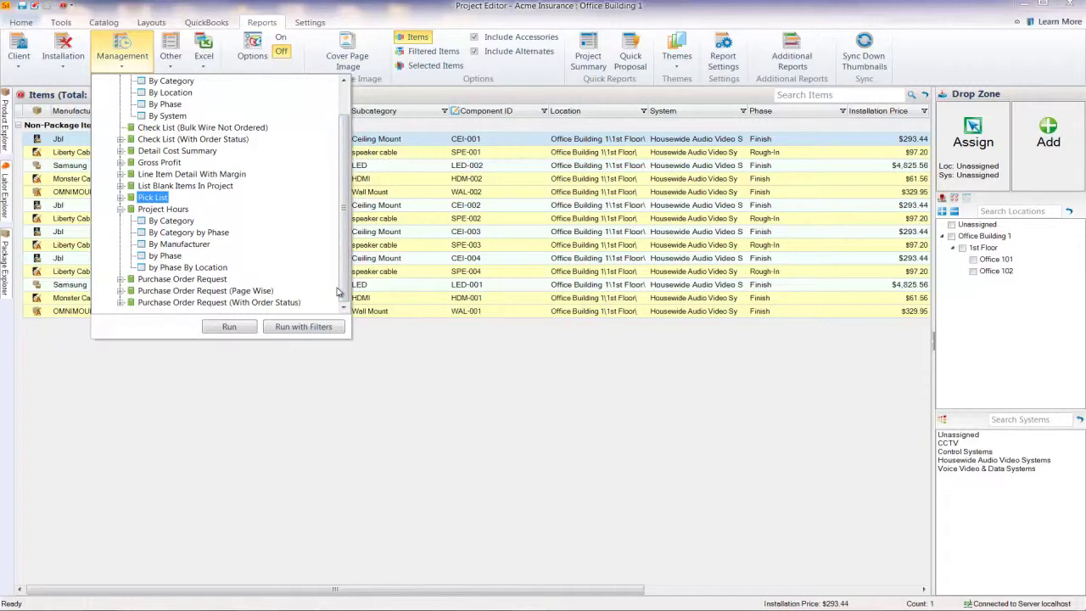
pyautogui.click(62, 71)
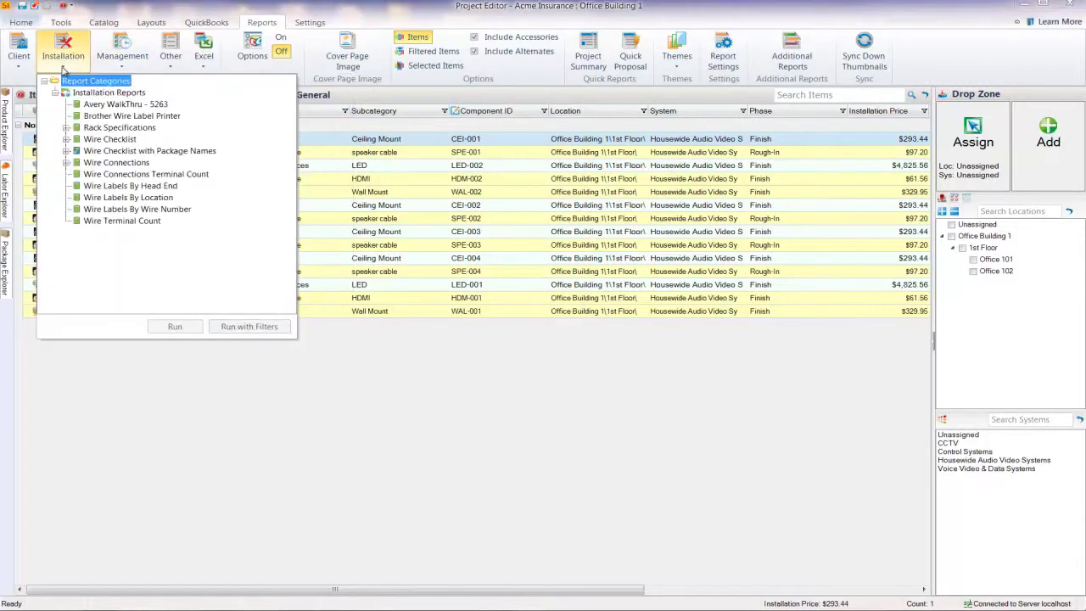